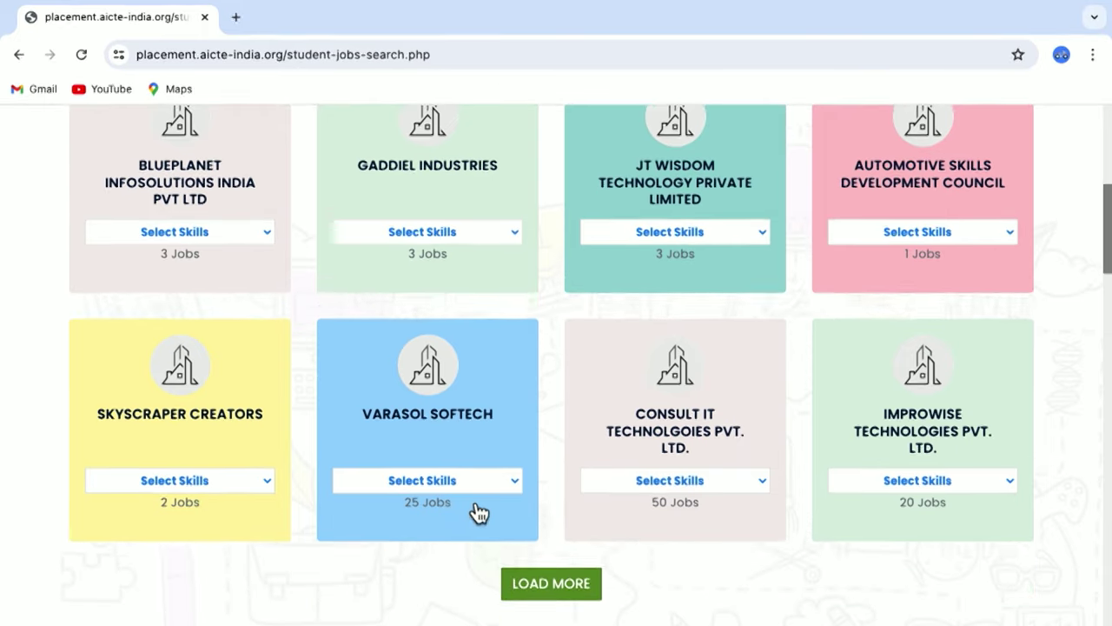
# Scroll the company job cards, then go back to the Google results for 'AICTE Placement'
pyautogui.scroll(-1, 474, 514)
pyautogui.hotkey('alt', 'Left')
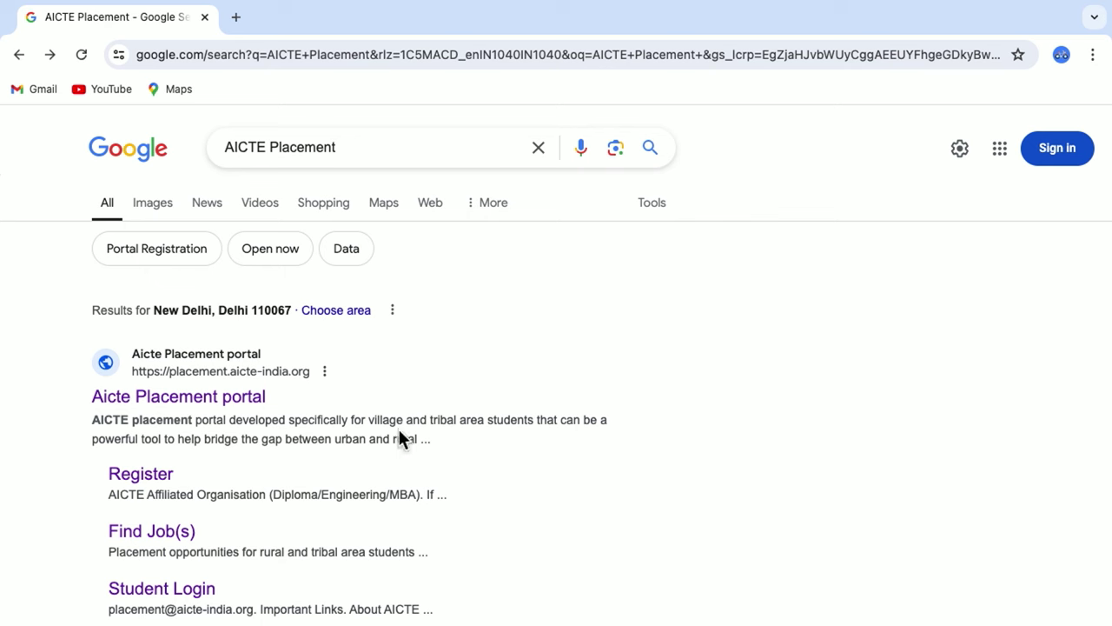
# Open the 'Aicte Placement portal' result to load placement.aicte-india.org
pyautogui.click(157, 407)
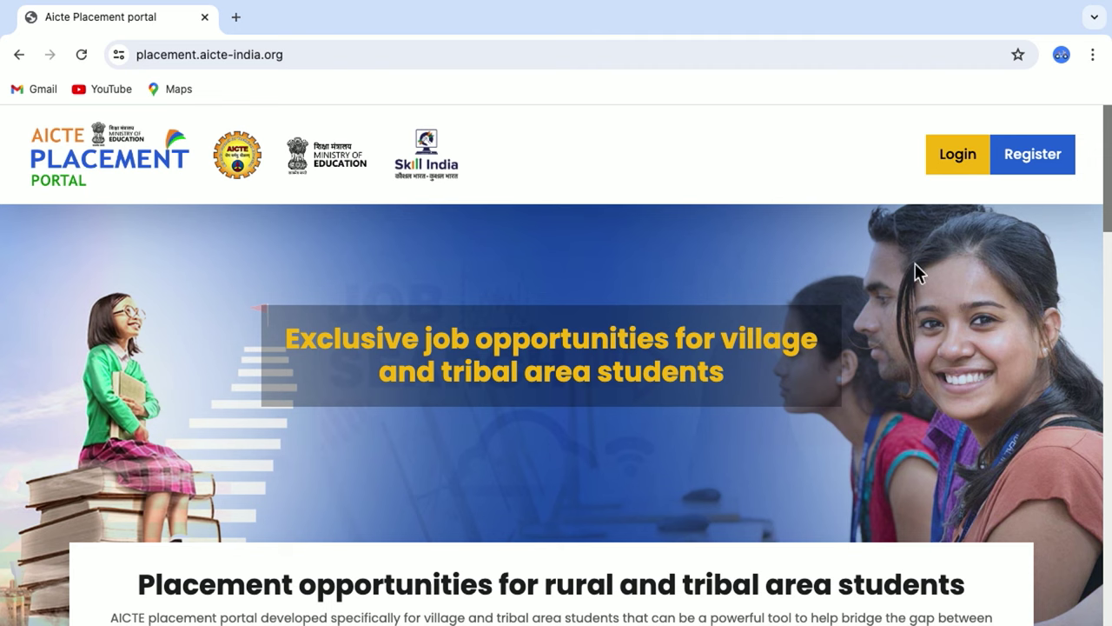
# Open the Student registration form (register.php), scroll through its fields, and return to the top
pyautogui.click(1042, 165)
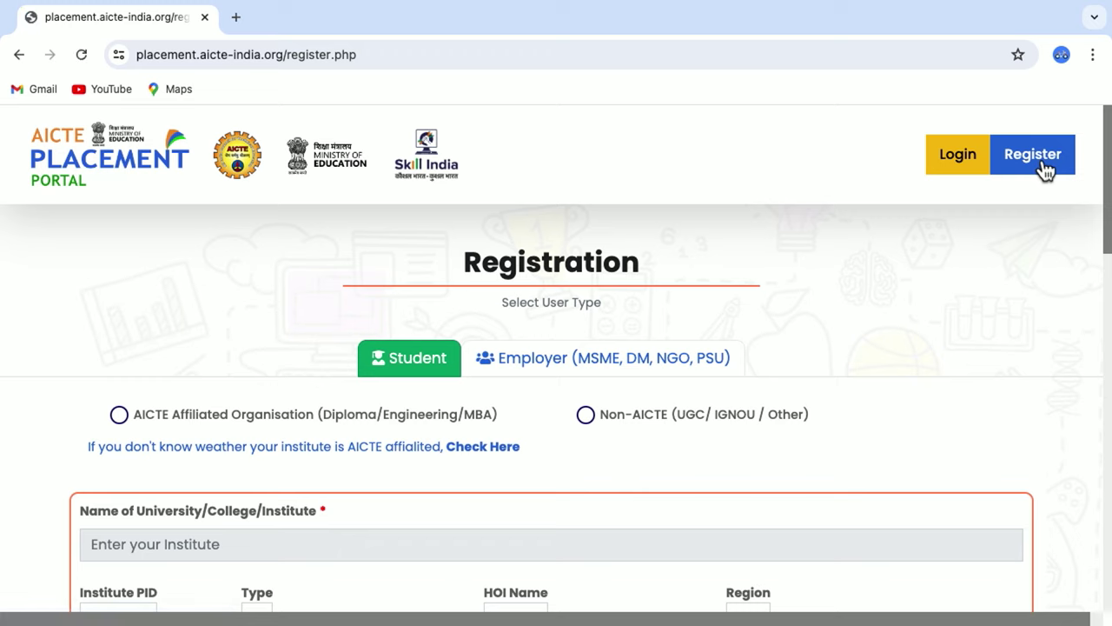
pyautogui.scroll(-4, 819, 351)
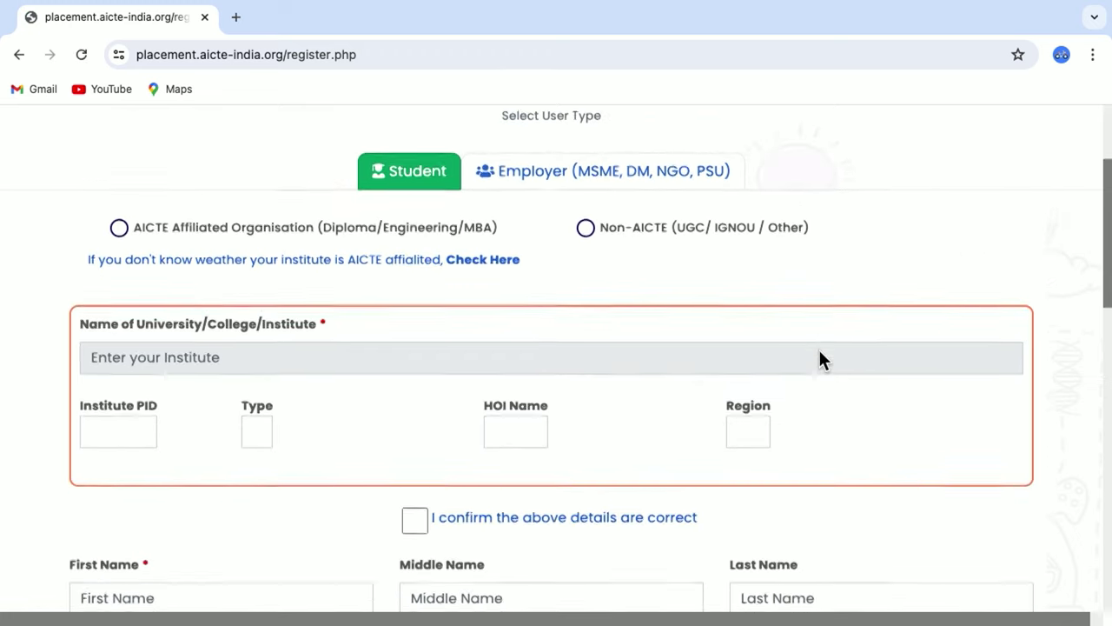
pyautogui.scroll(-5, 818, 356)
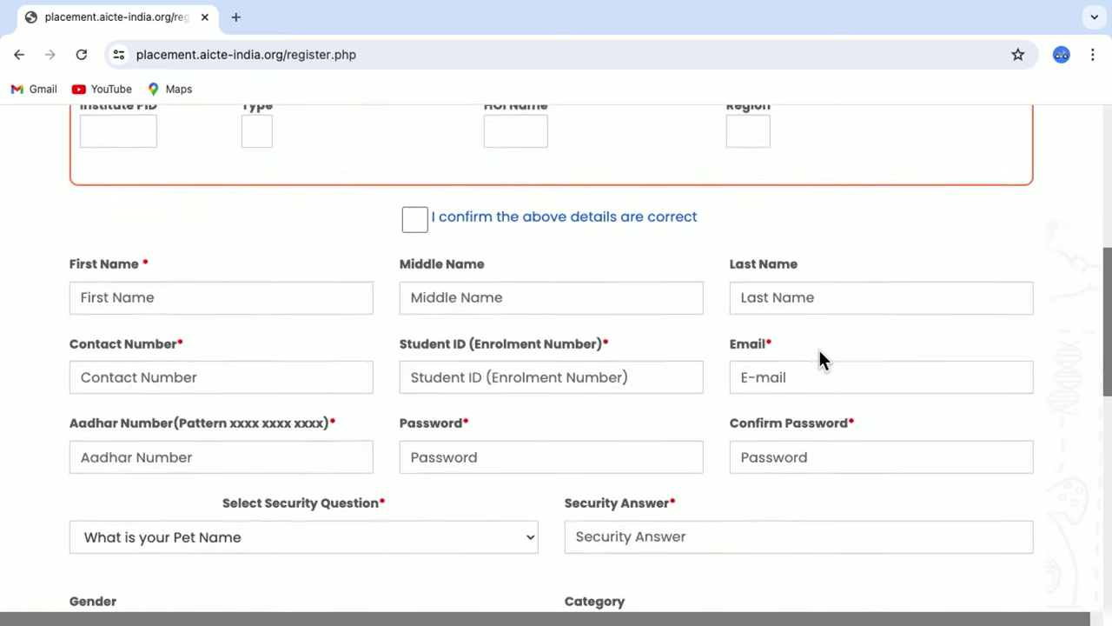
pyautogui.scroll(-2, 819, 350)
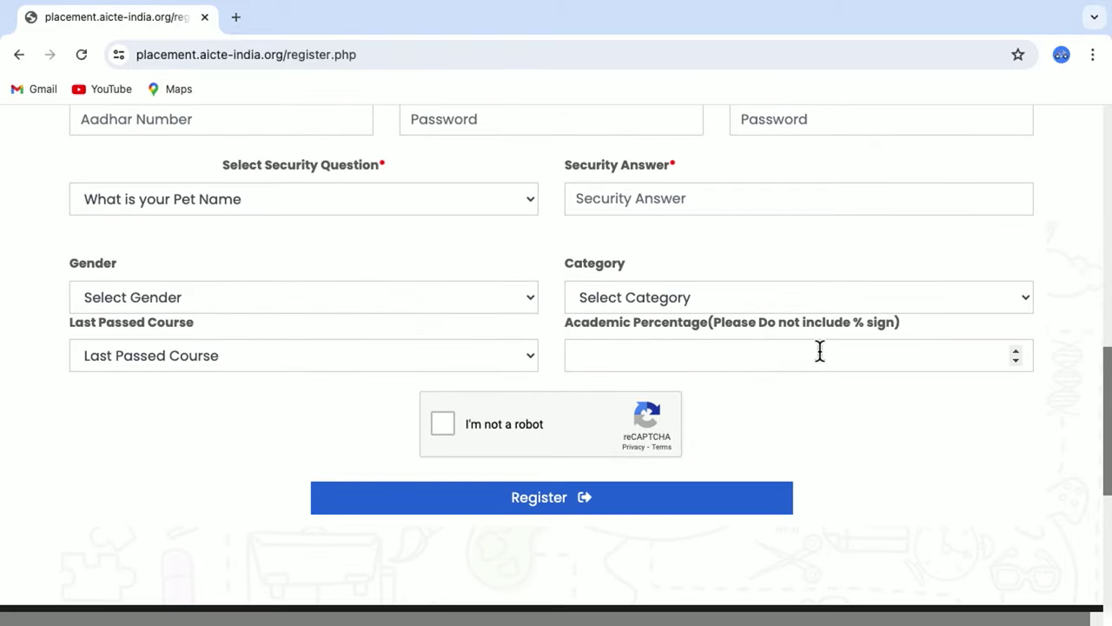
pyautogui.scroll(-1, 820, 350)
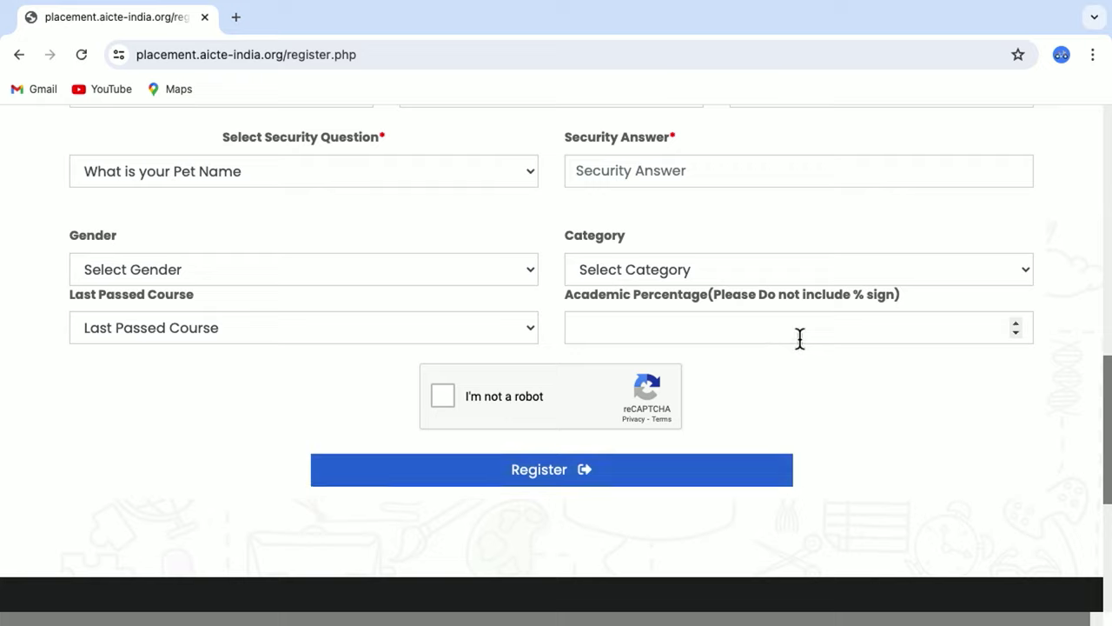
pyautogui.scroll(7, 799, 338)
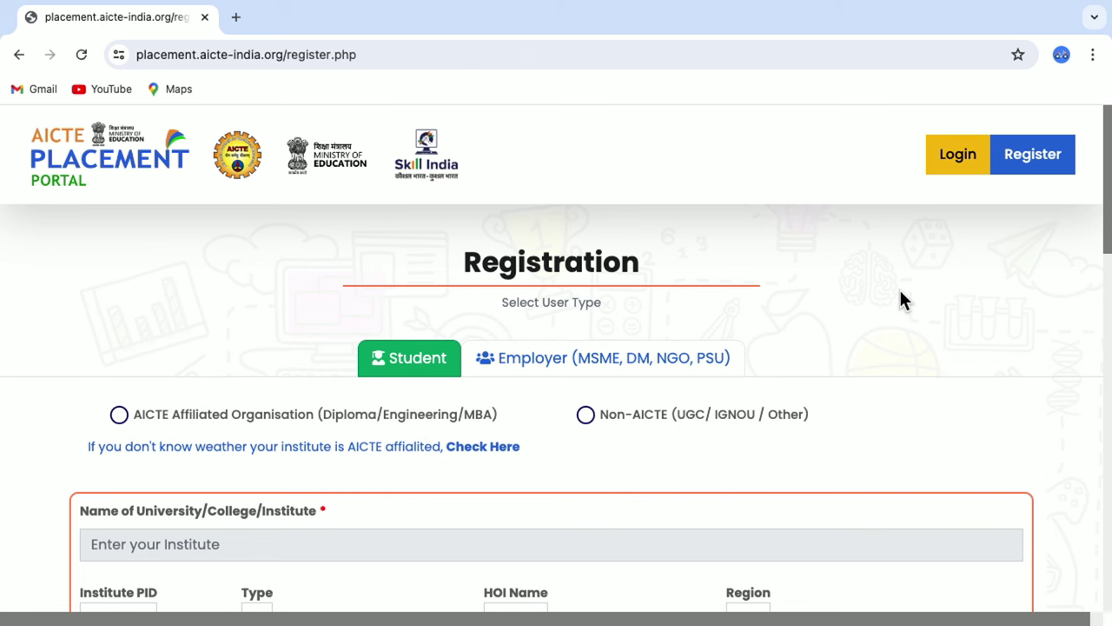
# Go to the login page and confirm Student as the account type
pyautogui.click(956, 171)
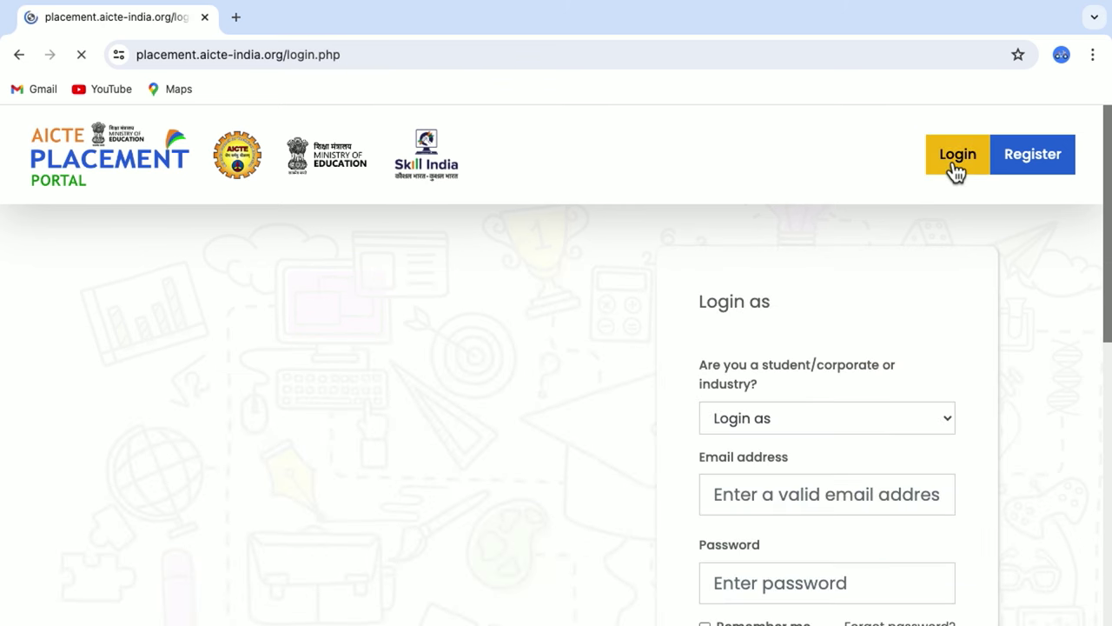
pyautogui.click(941, 419)
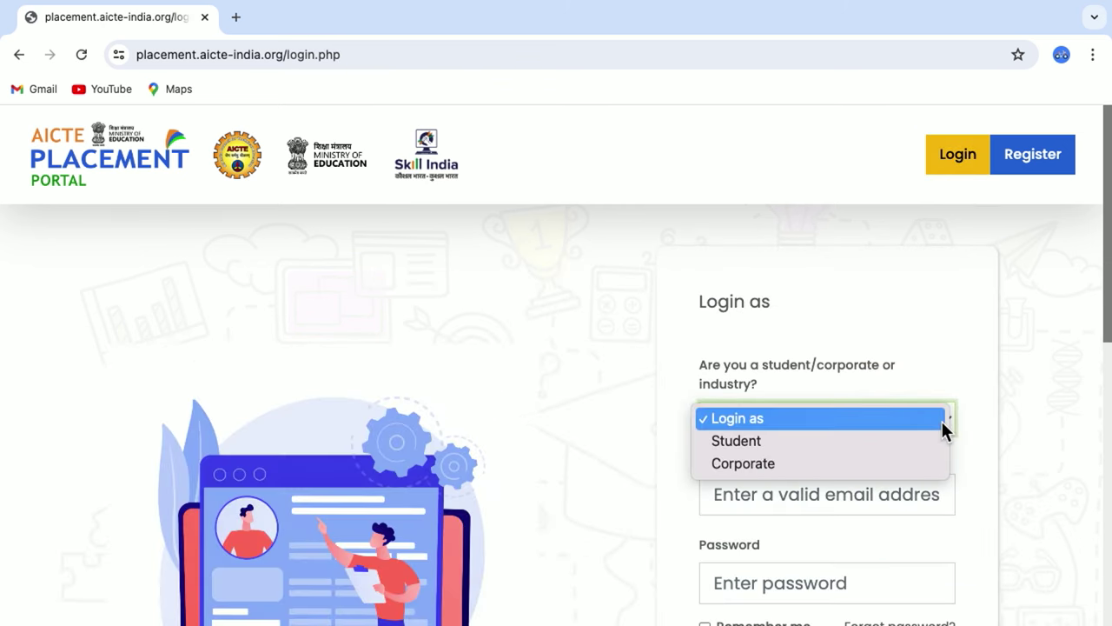
pyautogui.click(835, 442)
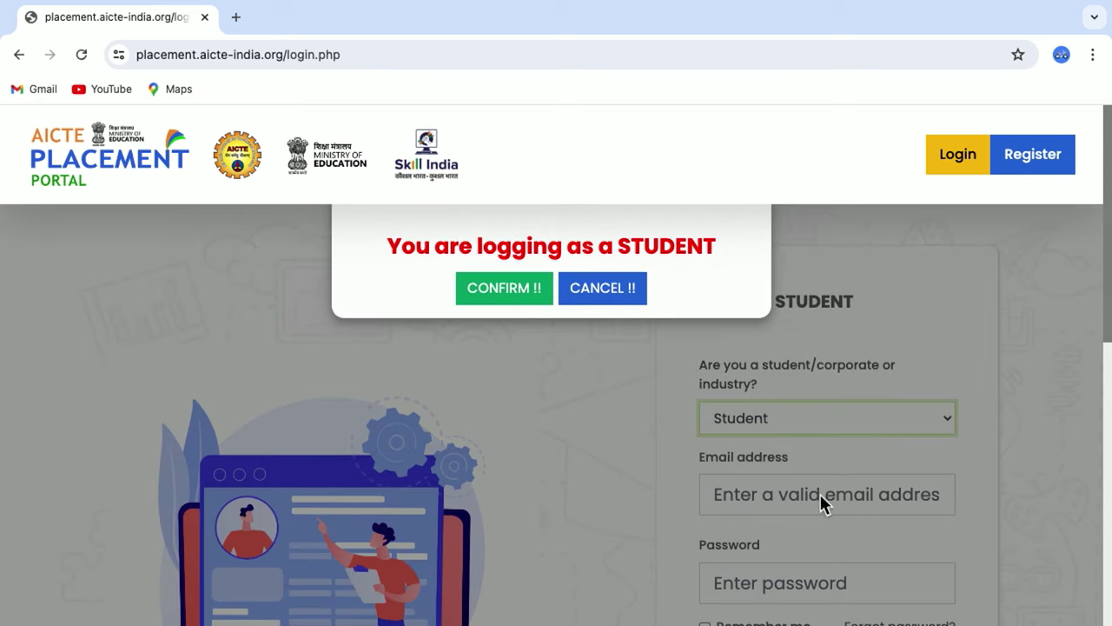
pyautogui.click(507, 290)
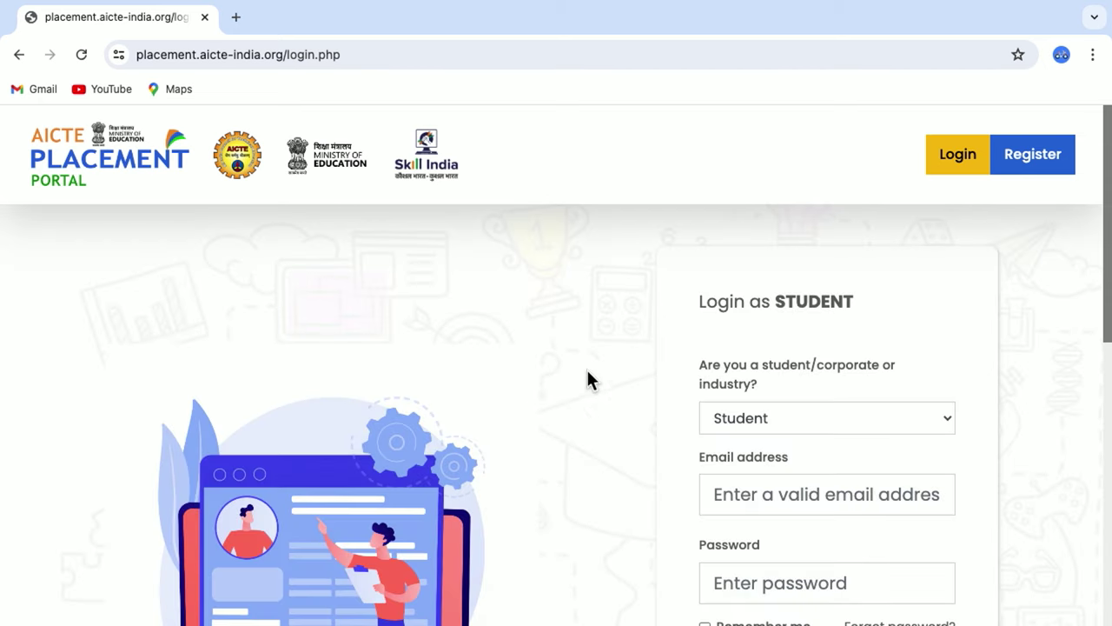
# Log in with the saved email and the account password, passing reCAPTCHA, to reach the Dashboard
pyautogui.click(770, 501)
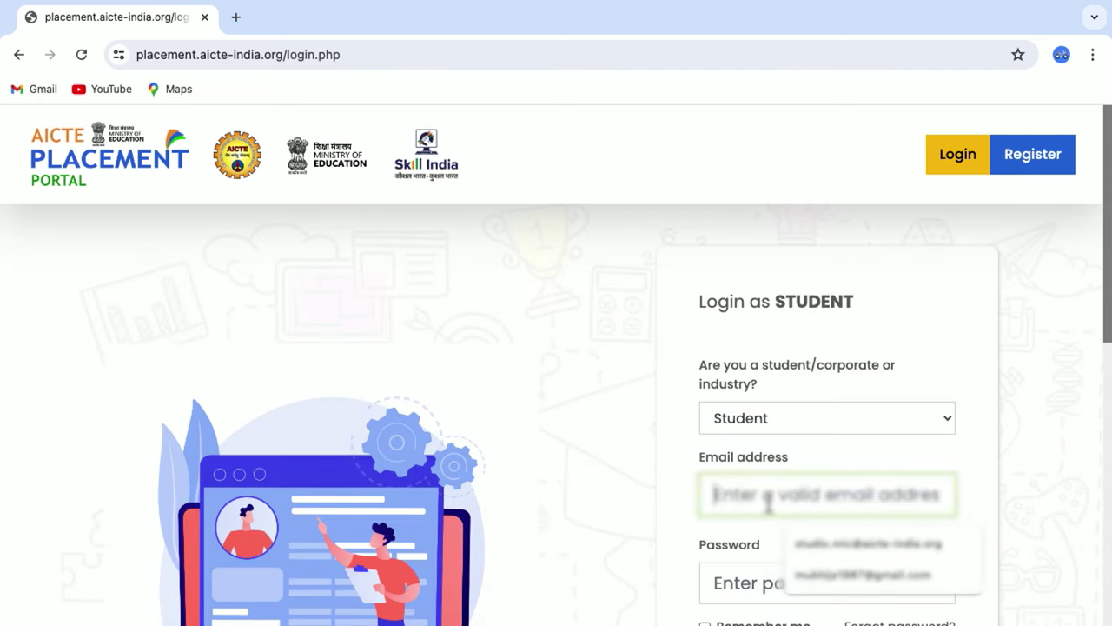
pyautogui.click(862, 553)
pyautogui.click(744, 581)
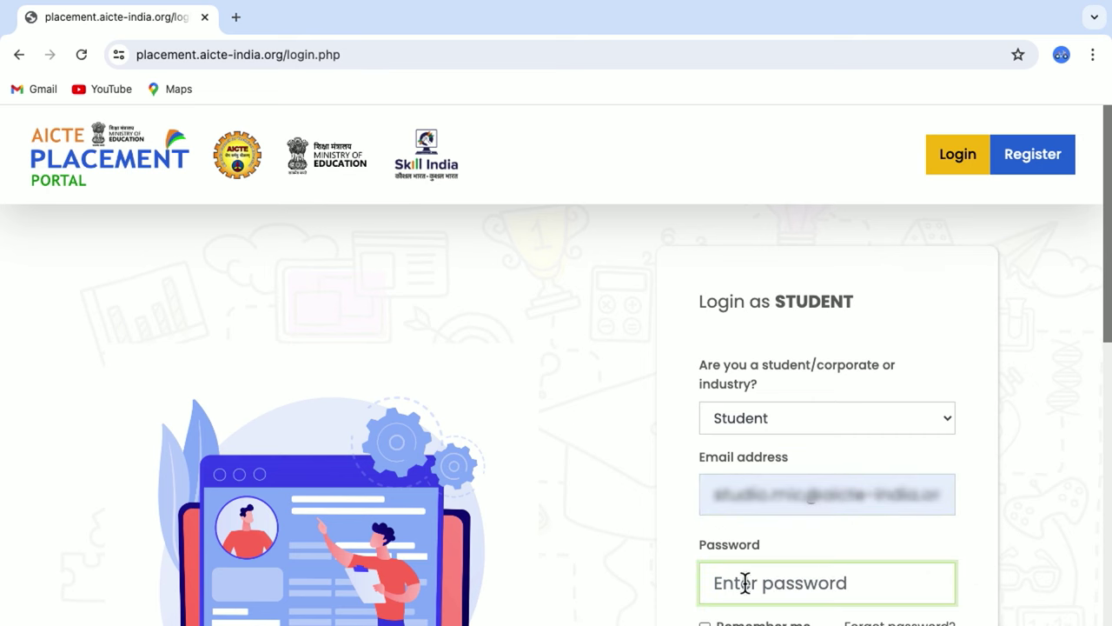
pyautogui.write('••••••')
pyautogui.scroll(-2, 836, 514)
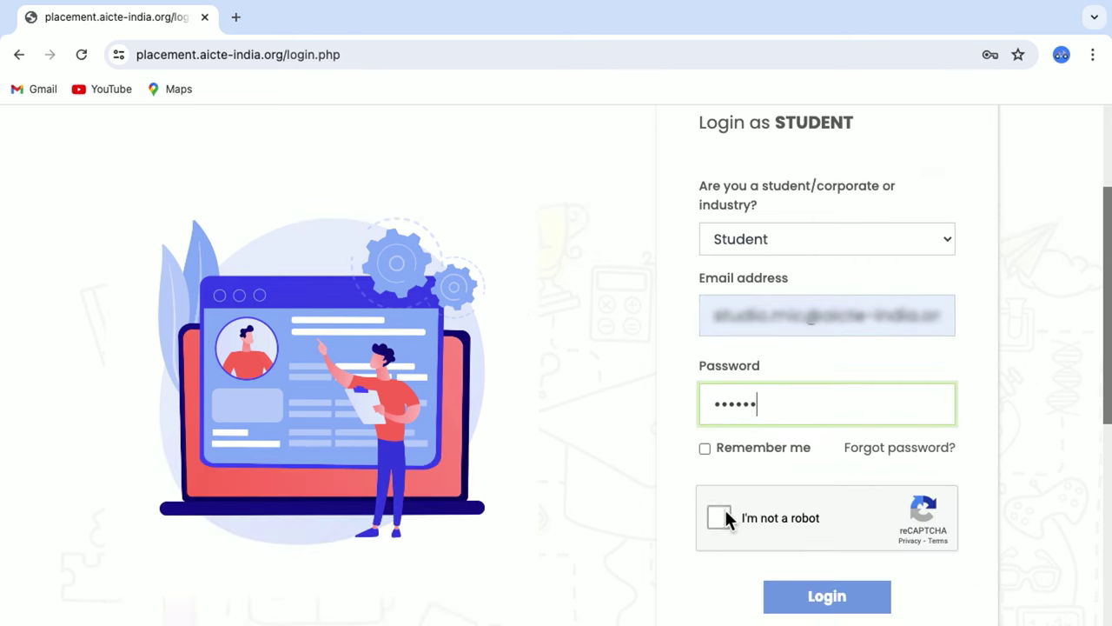
pyautogui.click(721, 518)
pyautogui.click(841, 608)
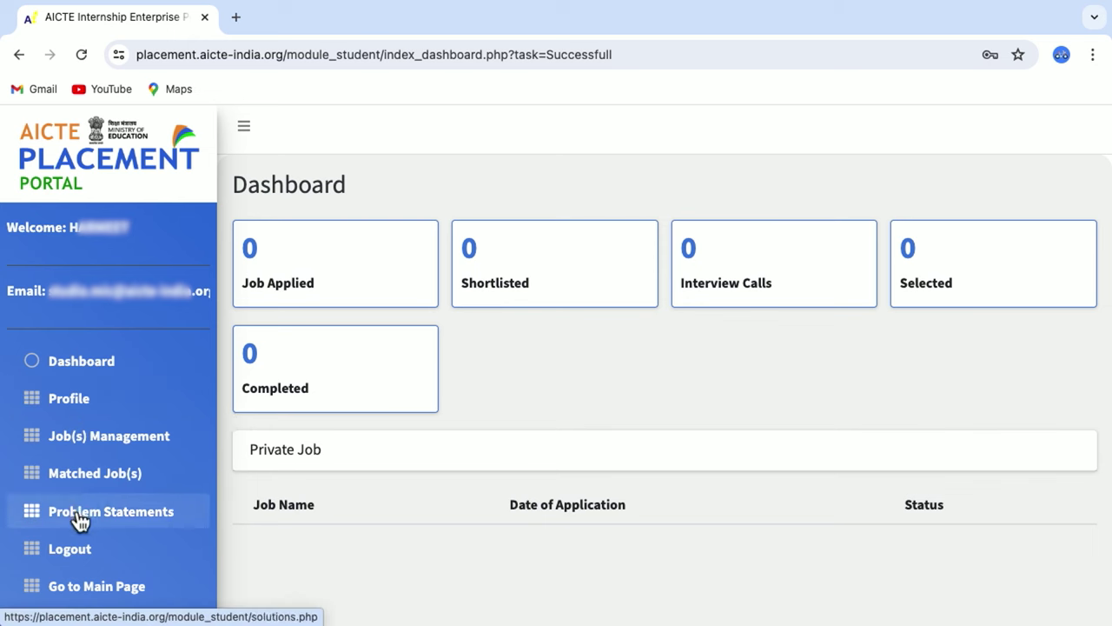
pyautogui.click(90, 398)
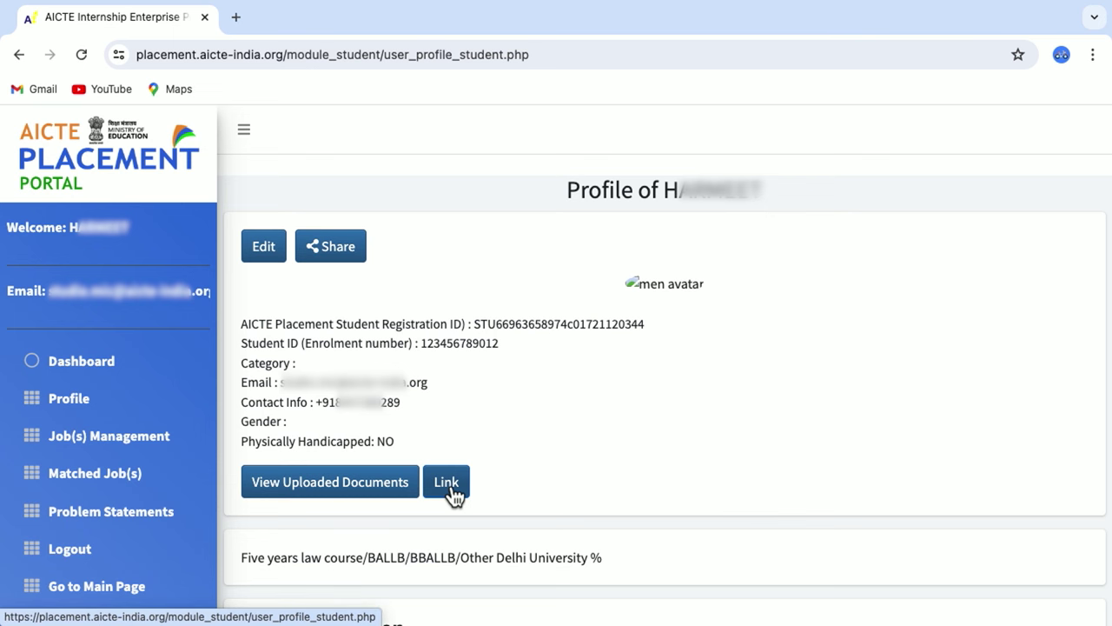
pyautogui.scroll(-2, 507, 495)
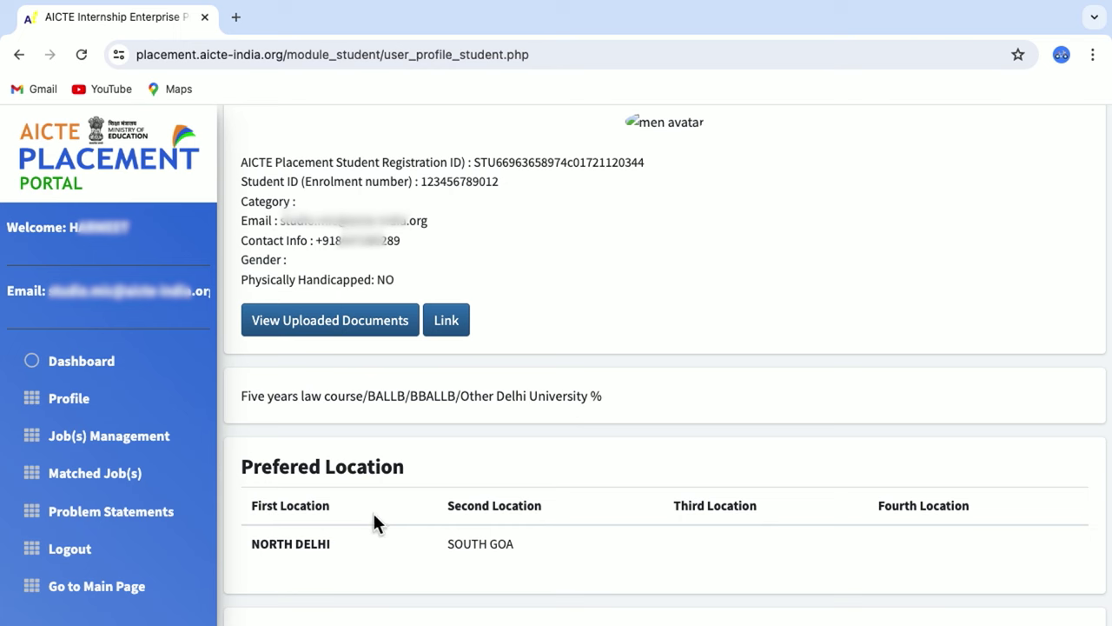
pyautogui.scroll(-2, 362, 531)
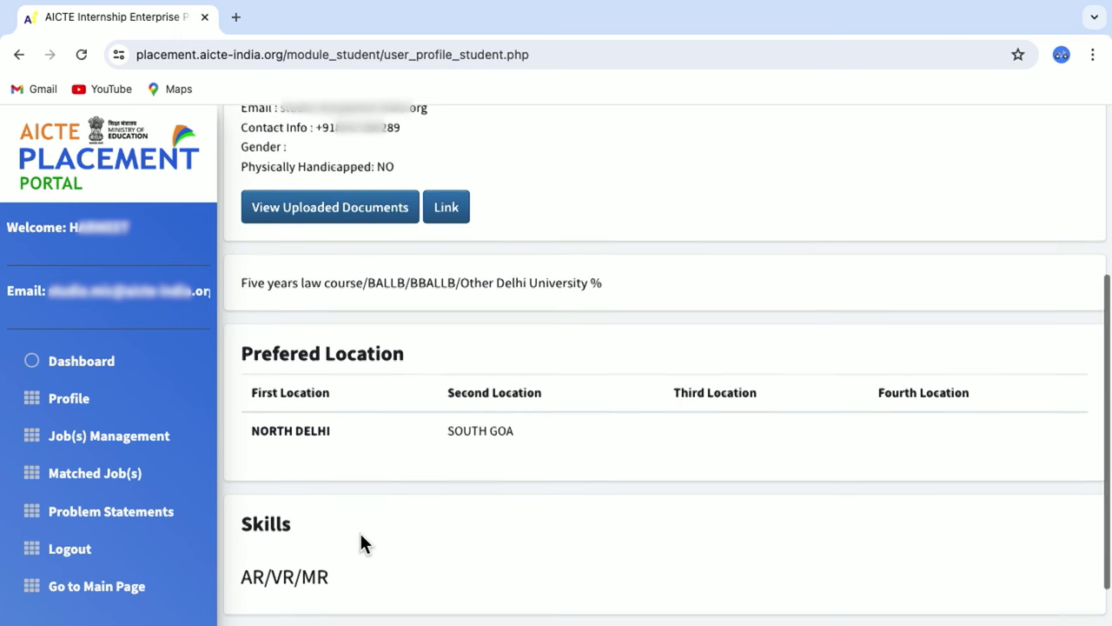
pyautogui.scroll(-1, 362, 543)
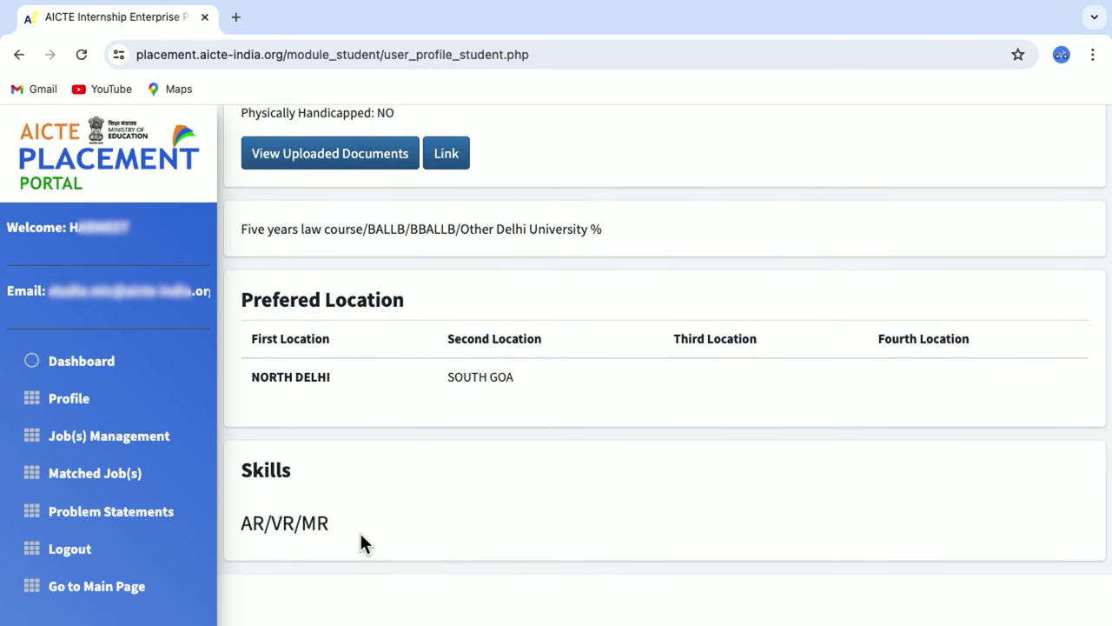
pyautogui.scroll(-1, 360, 543)
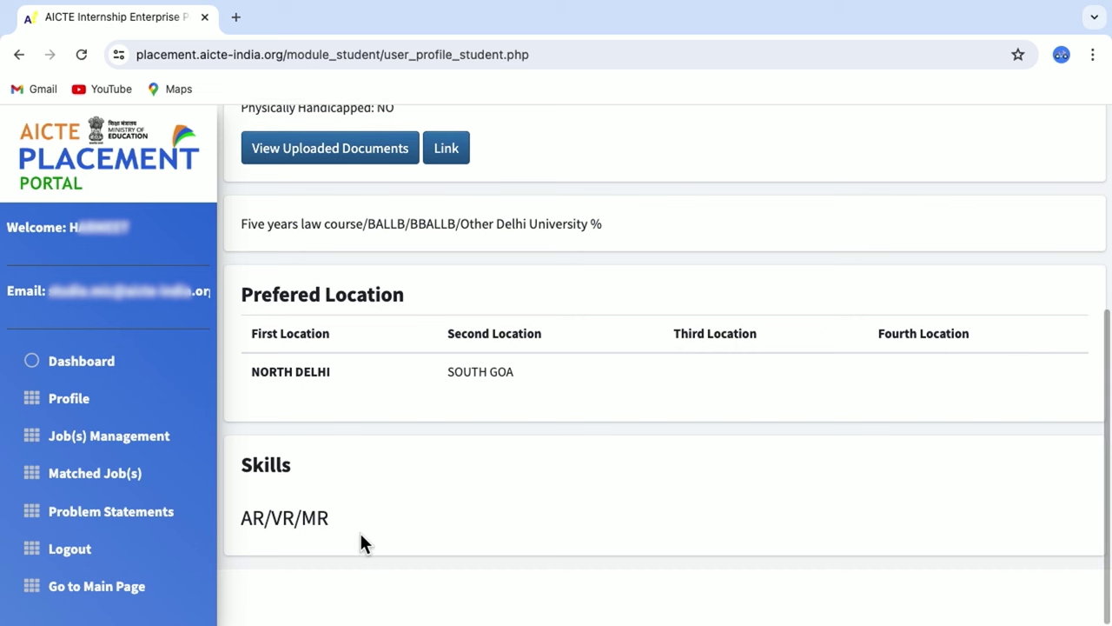
pyautogui.scroll(3, 361, 534)
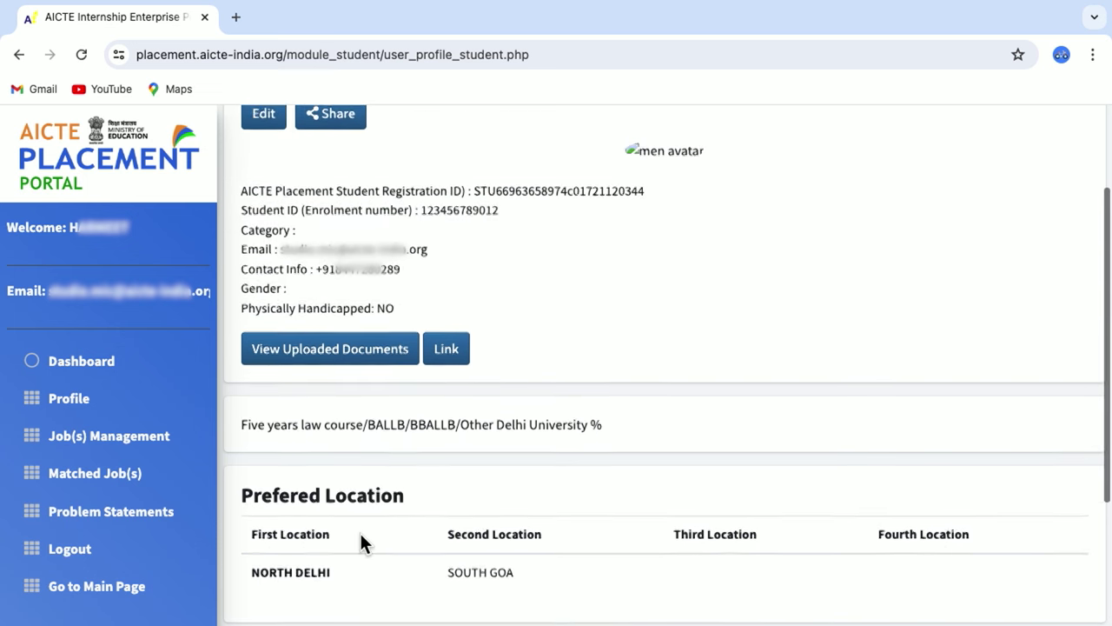
pyautogui.scroll(1, 361, 535)
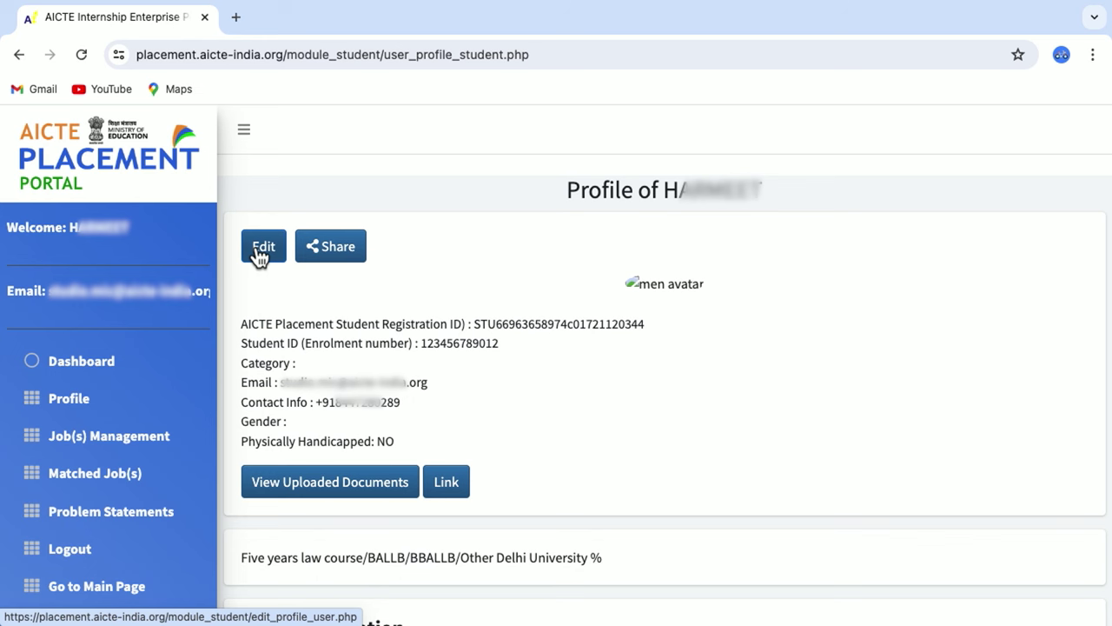
pyautogui.click(95, 370)
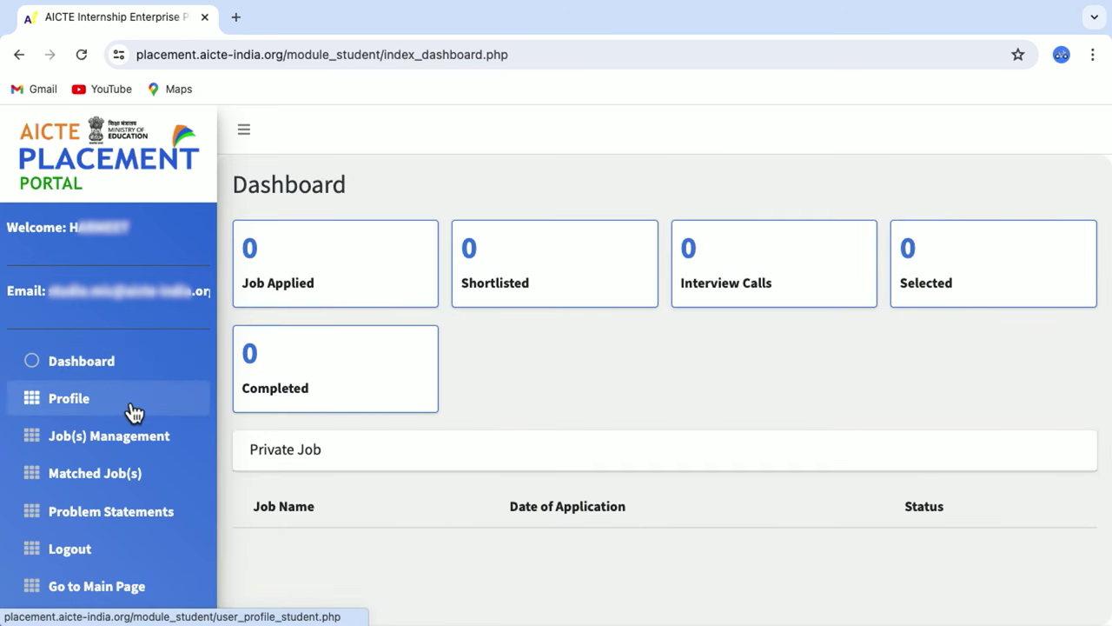
# Open Job(s) Management from the sidebar to see the empty applied-jobs table
pyautogui.click(143, 452)
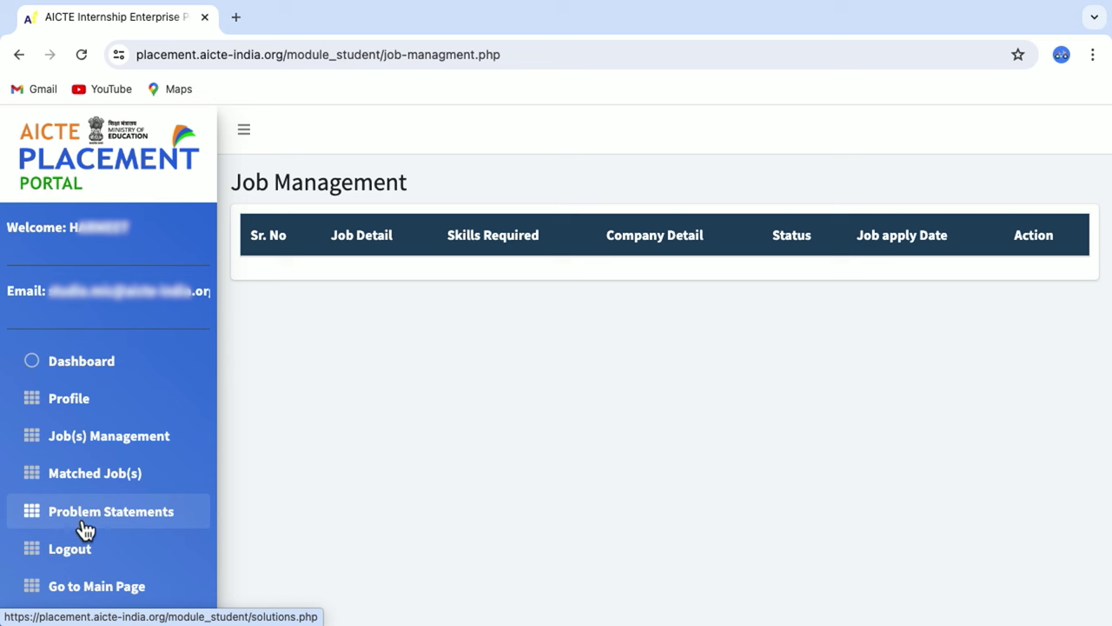
# Return to the portal home page and open the Find Job(s) company listings
pyautogui.click(85, 594)
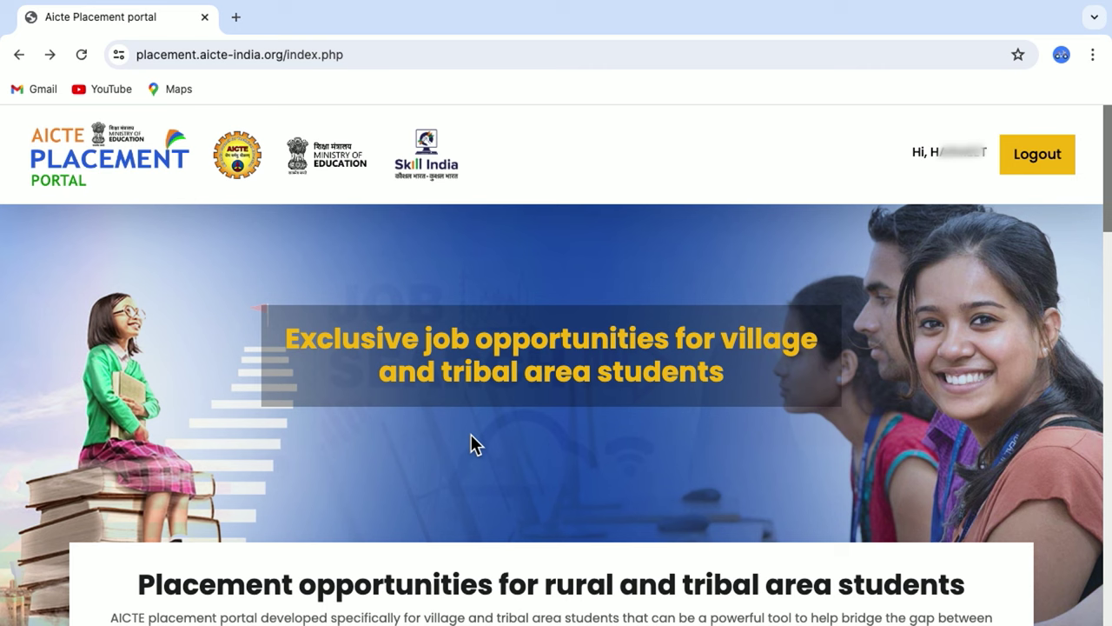
pyautogui.scroll(-2, 470, 443)
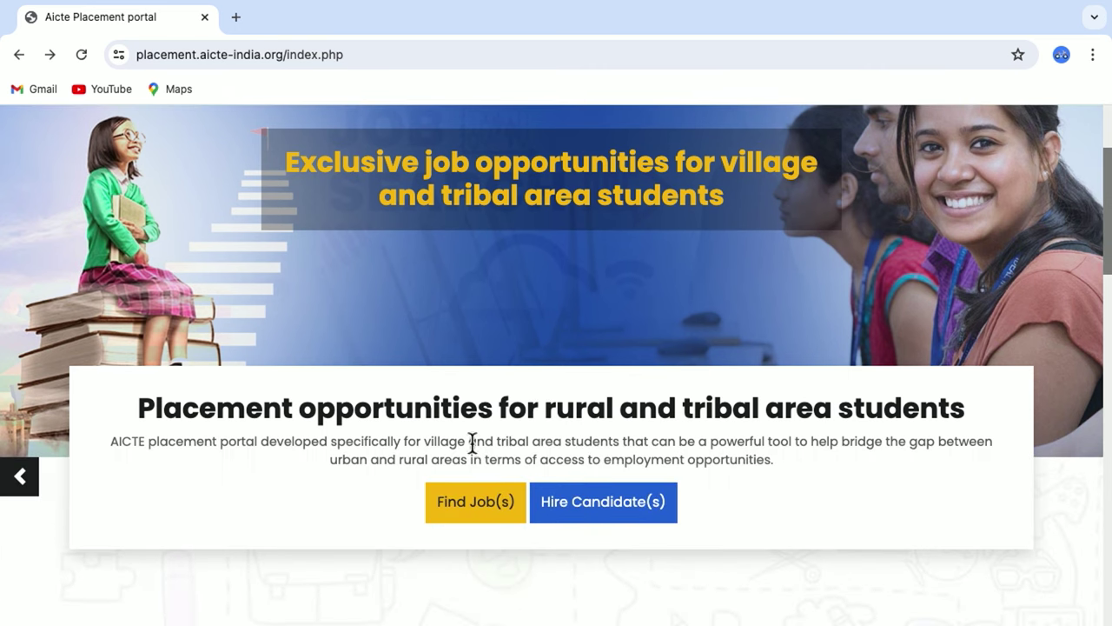
pyautogui.click(476, 504)
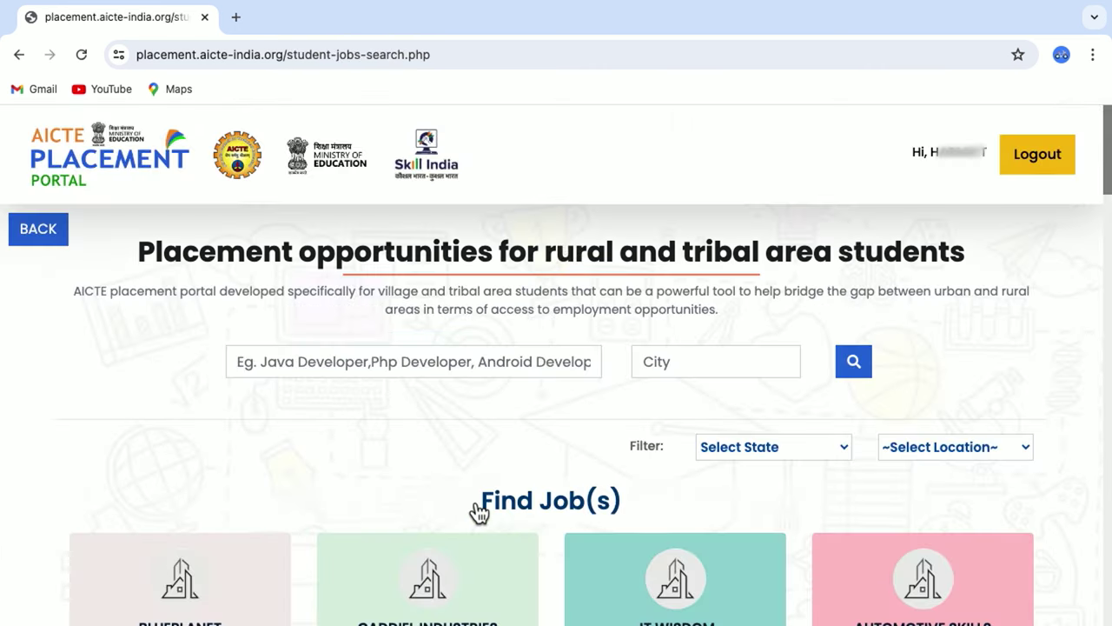
pyautogui.scroll(-4, 478, 512)
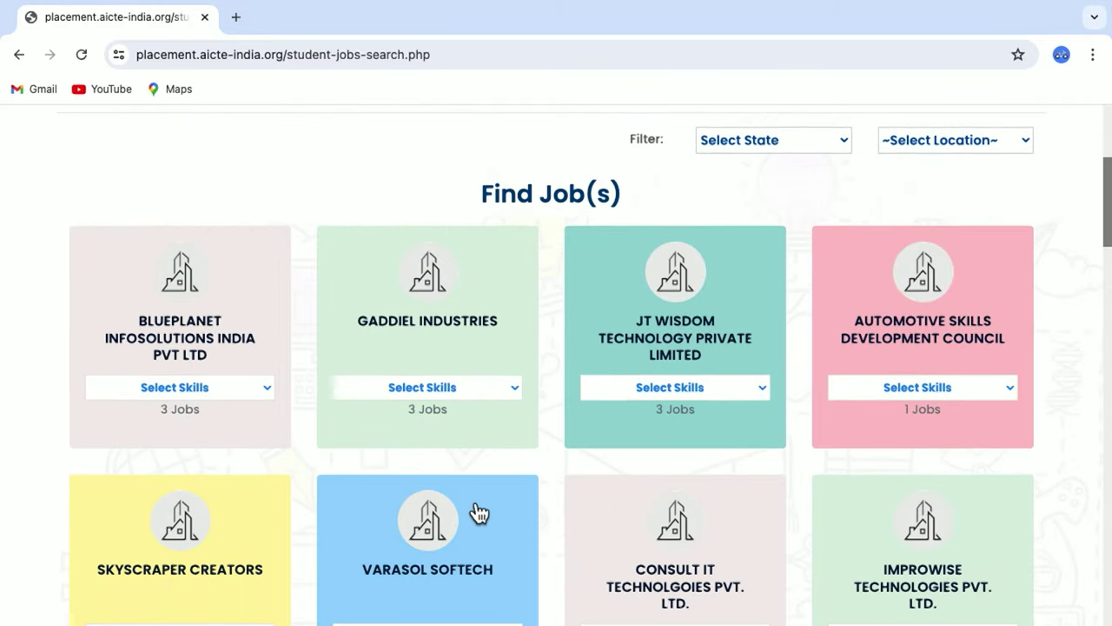
pyautogui.scroll(-3, 479, 512)
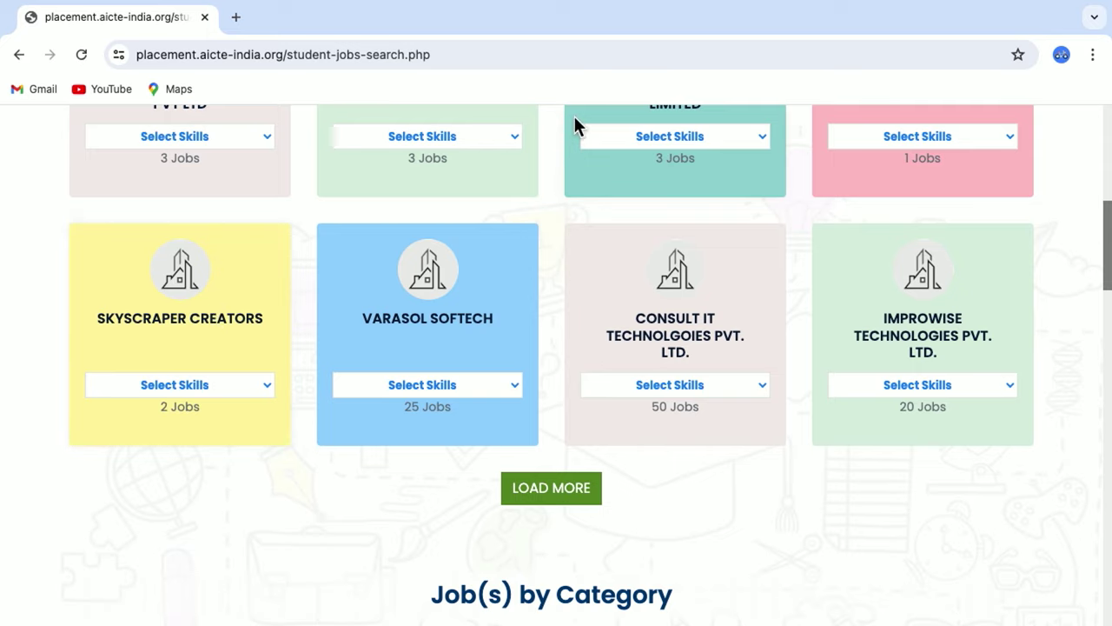
pyautogui.scroll(2, 574, 122)
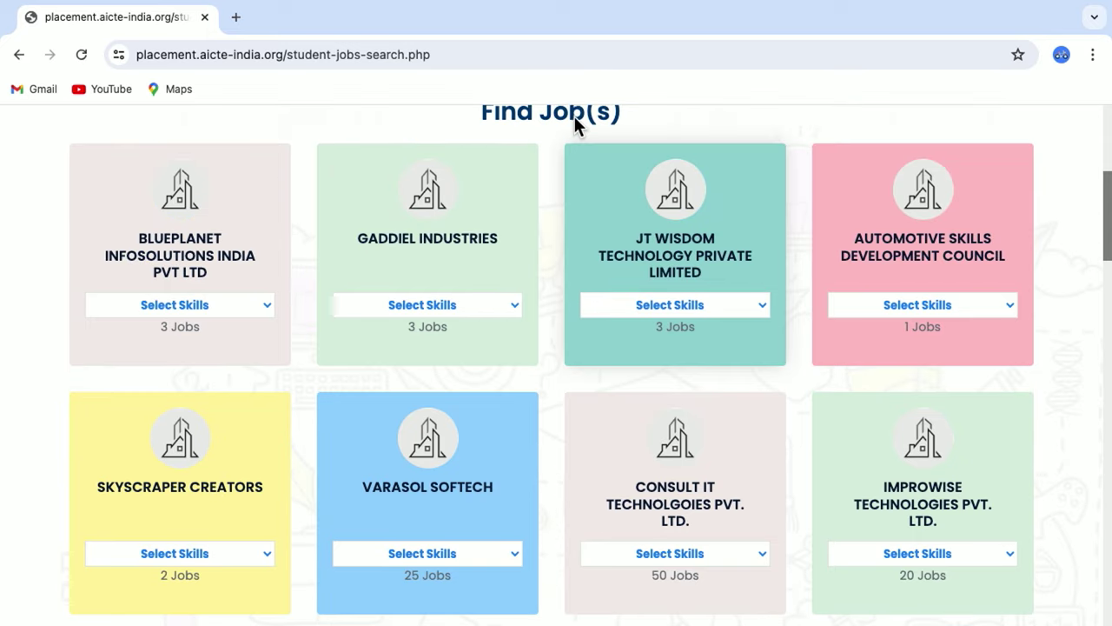
# Pick Business Associate (3) in Gaddiel Industries' Select Skills to list its Sales Engineer job
pyautogui.click(426, 307)
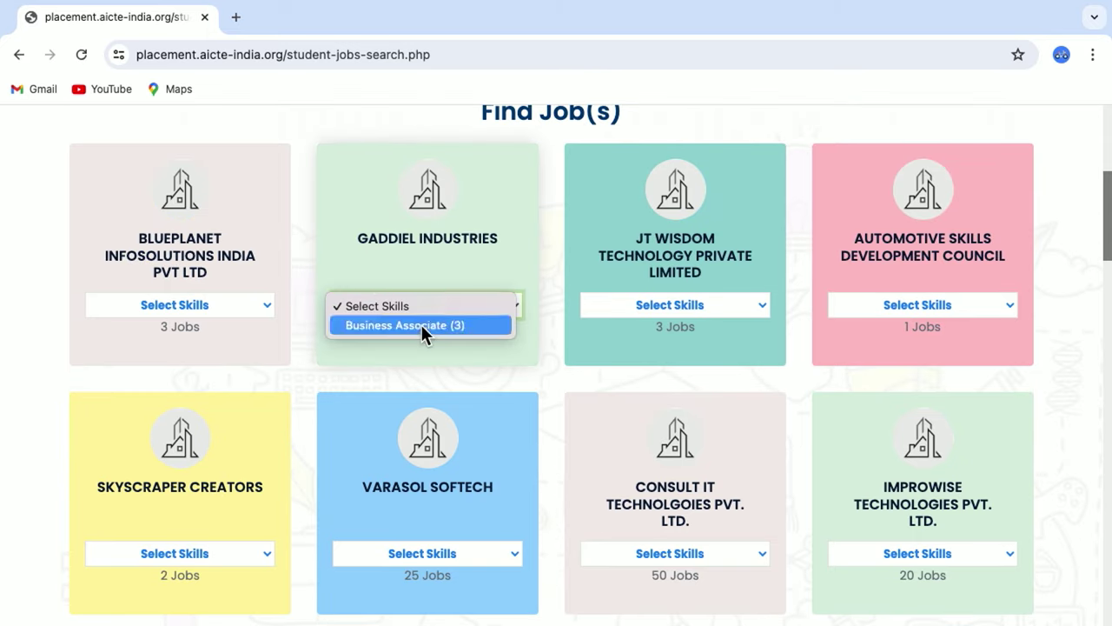
pyautogui.click(422, 325)
pyautogui.scroll(-2, 581, 519)
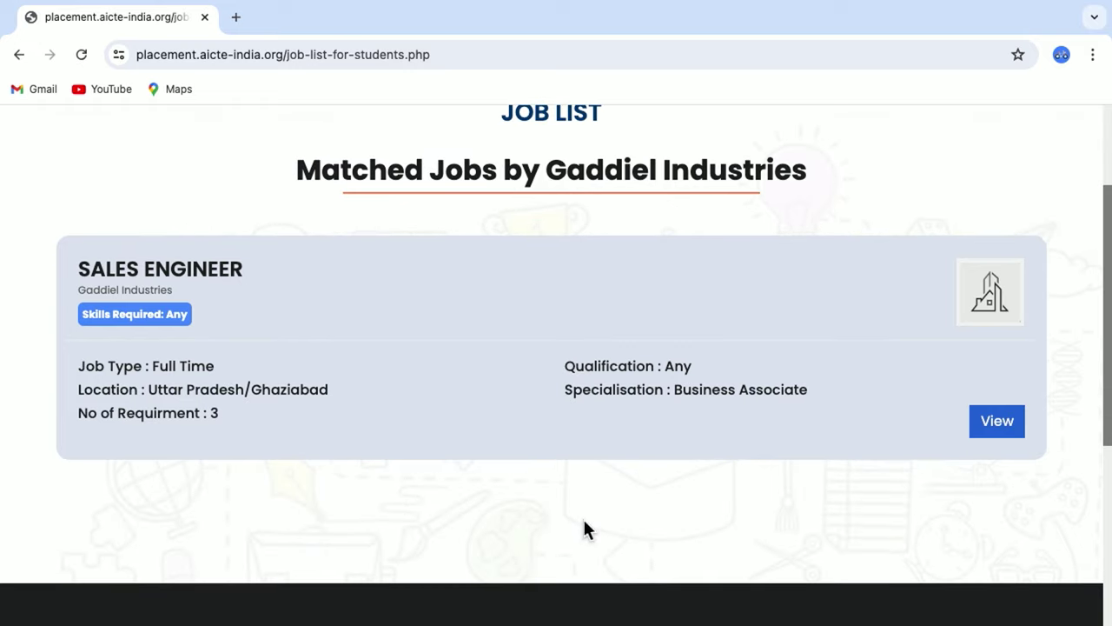
# View the Sales Engineer job details: 3 unpaid full-time openings for 8 weeks, down to Apply for Job
pyautogui.click(999, 434)
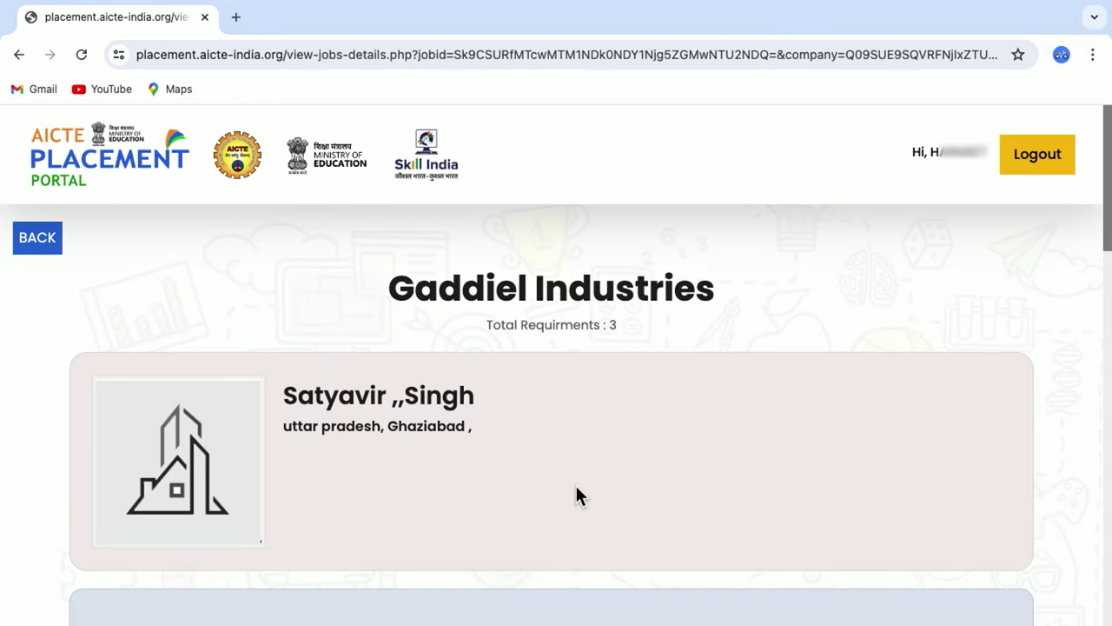
pyautogui.scroll(-1, 578, 491)
pyautogui.scroll(-5, 577, 493)
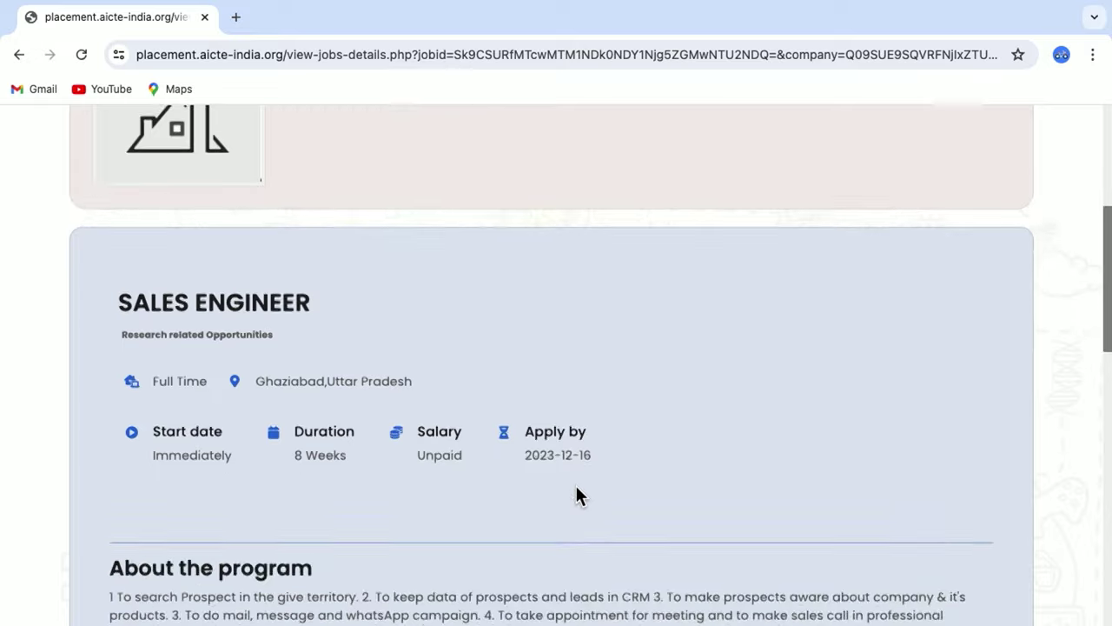
pyautogui.scroll(-5, 576, 491)
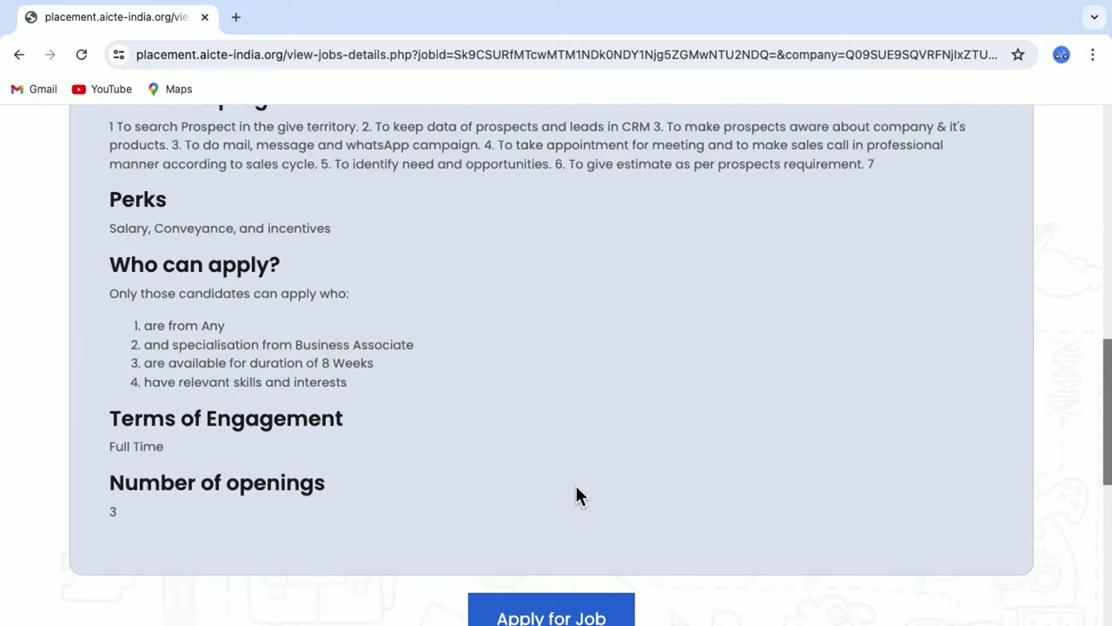
pyautogui.scroll(8, 576, 490)
pyautogui.scroll(-7, 577, 491)
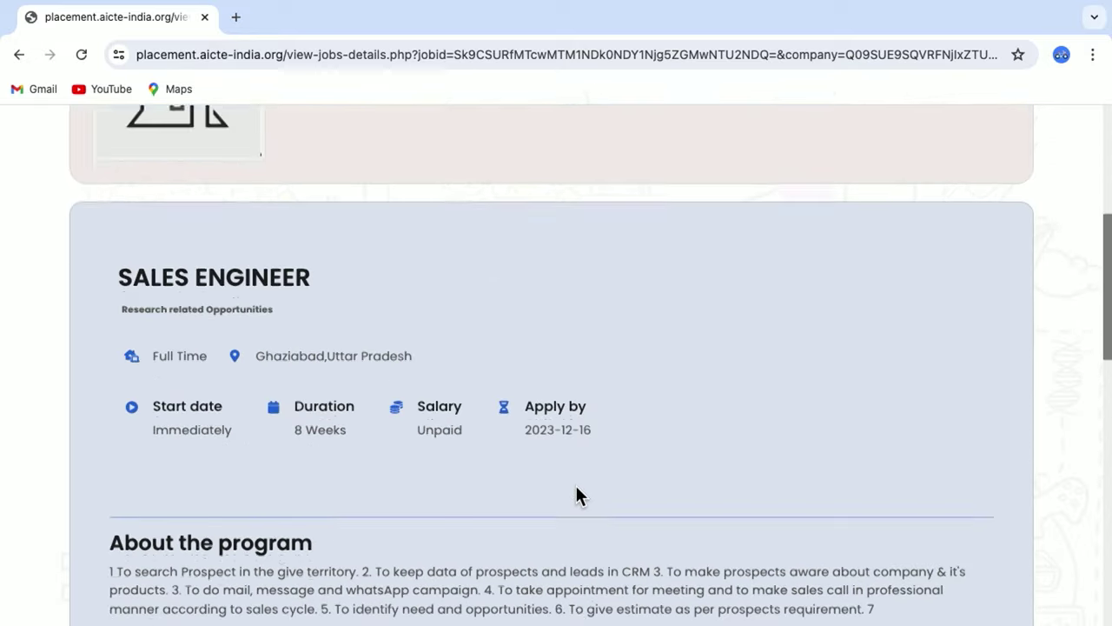
pyautogui.scroll(-1, 577, 494)
pyautogui.scroll(-1, 576, 493)
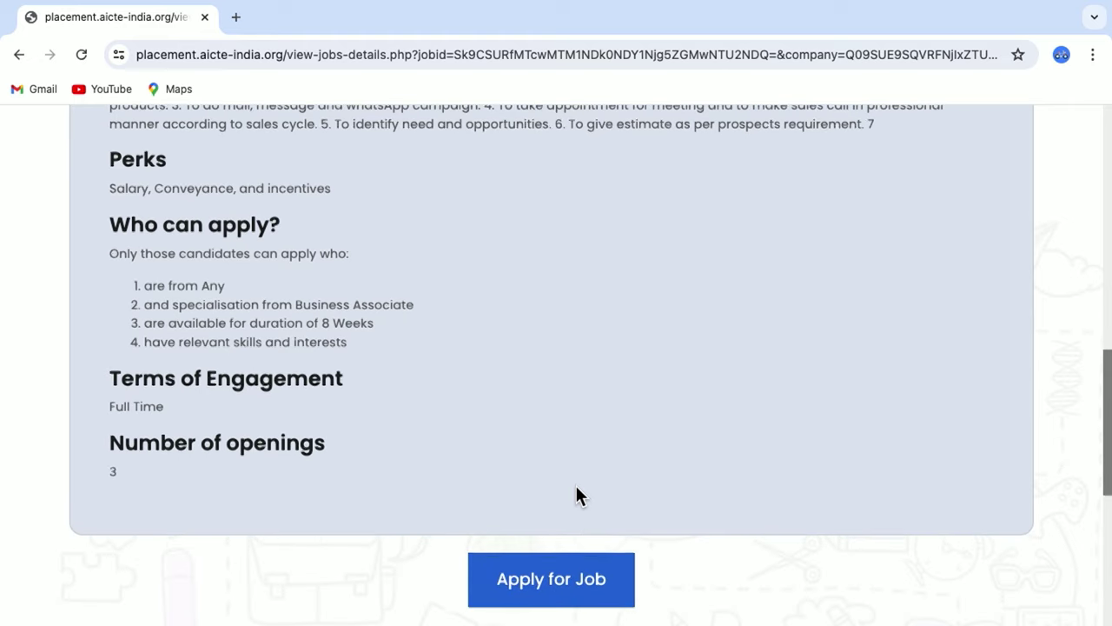
pyautogui.scroll(-1, 580, 495)
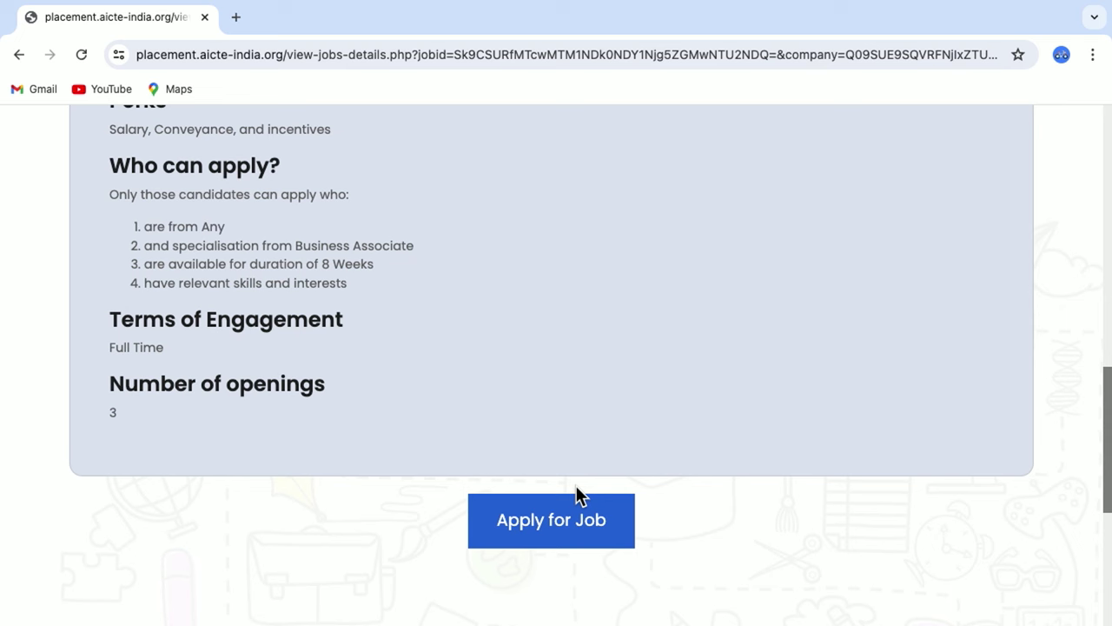
pyautogui.scroll(-1, 578, 494)
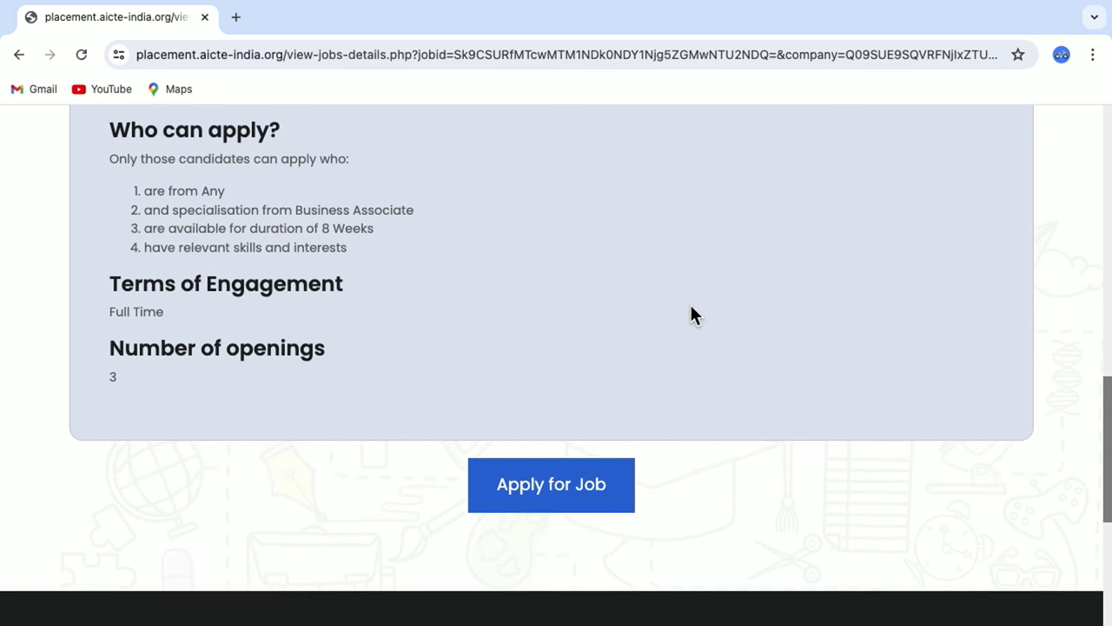
pyautogui.scroll(4, 690, 314)
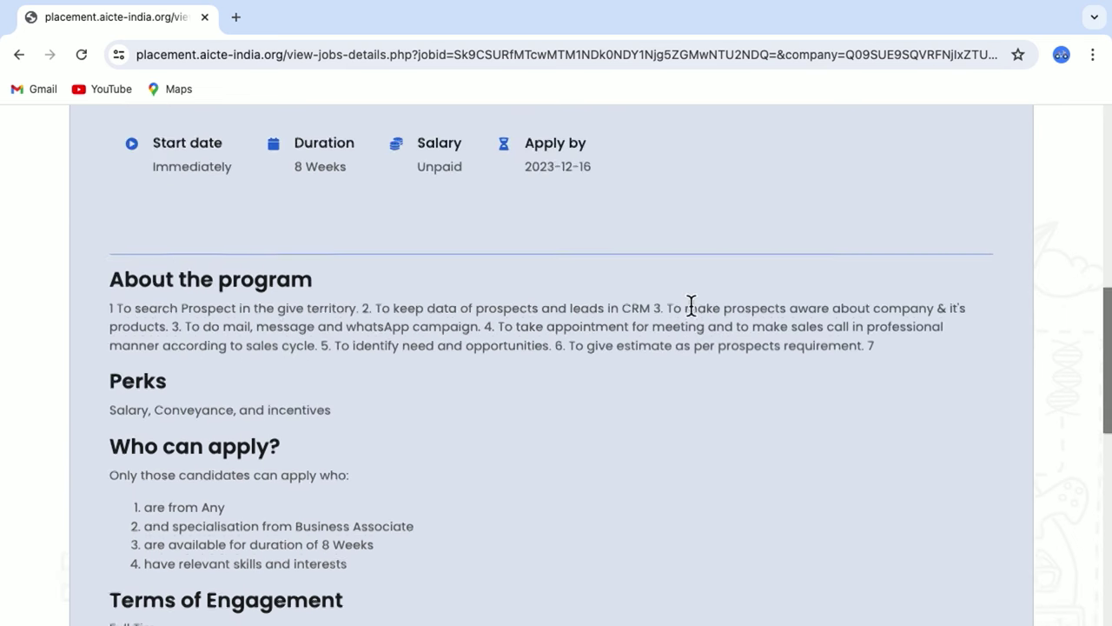
pyautogui.scroll(-1, 691, 306)
pyautogui.scroll(-3, 691, 304)
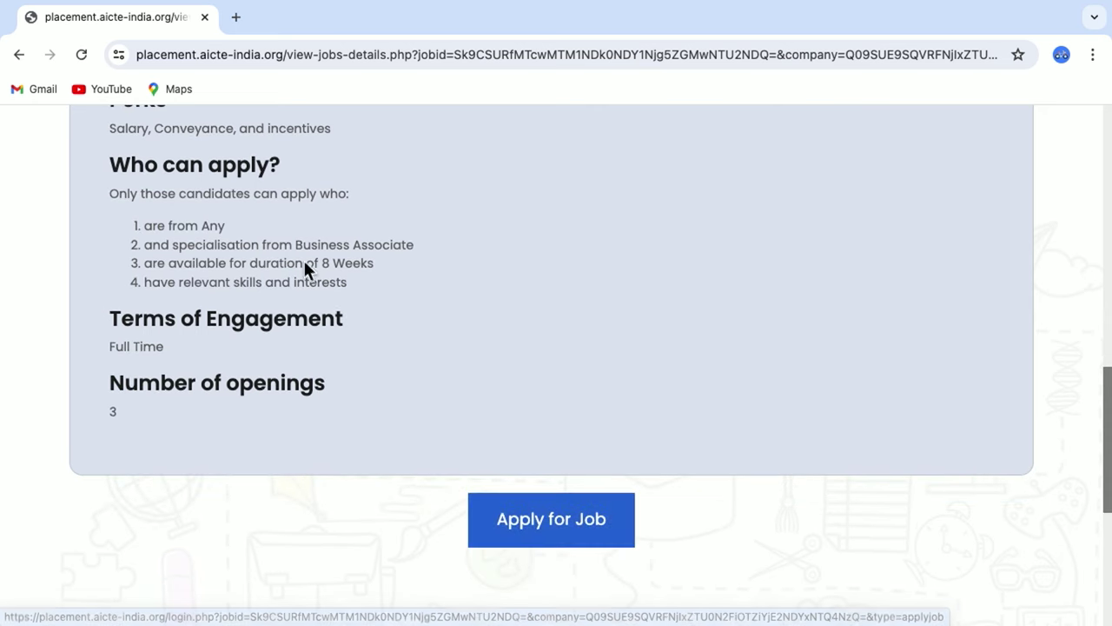
pyautogui.scroll(10, 192, 166)
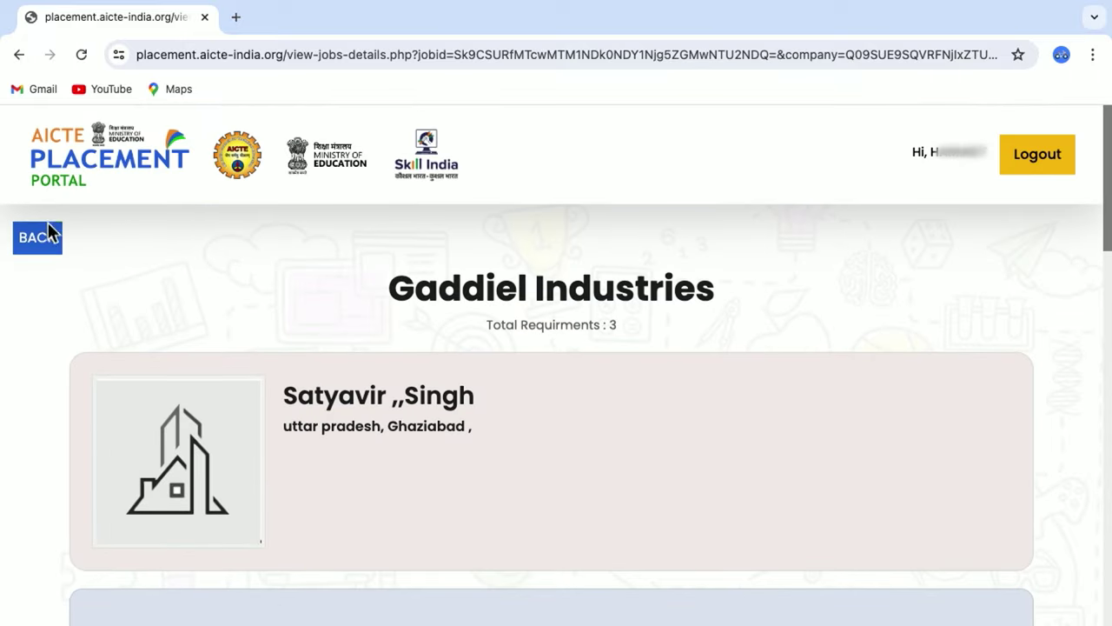
# Go back twice to the job search page and scroll through Find Job(s), Categories and Locations
pyautogui.click(41, 244)
pyautogui.click(40, 242)
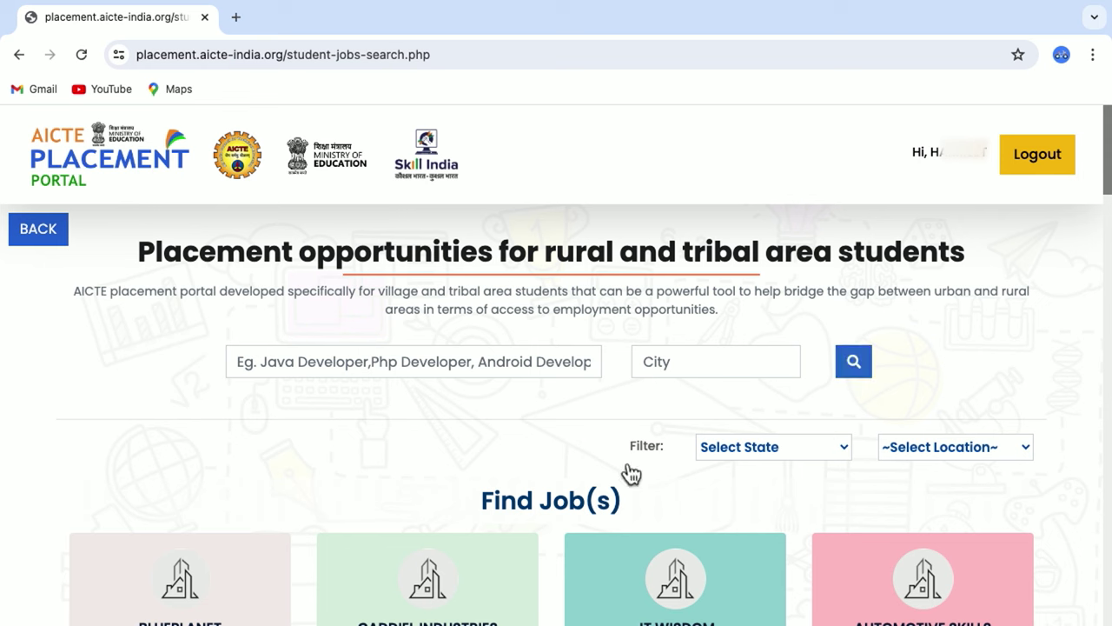
pyautogui.scroll(-7, 525, 480)
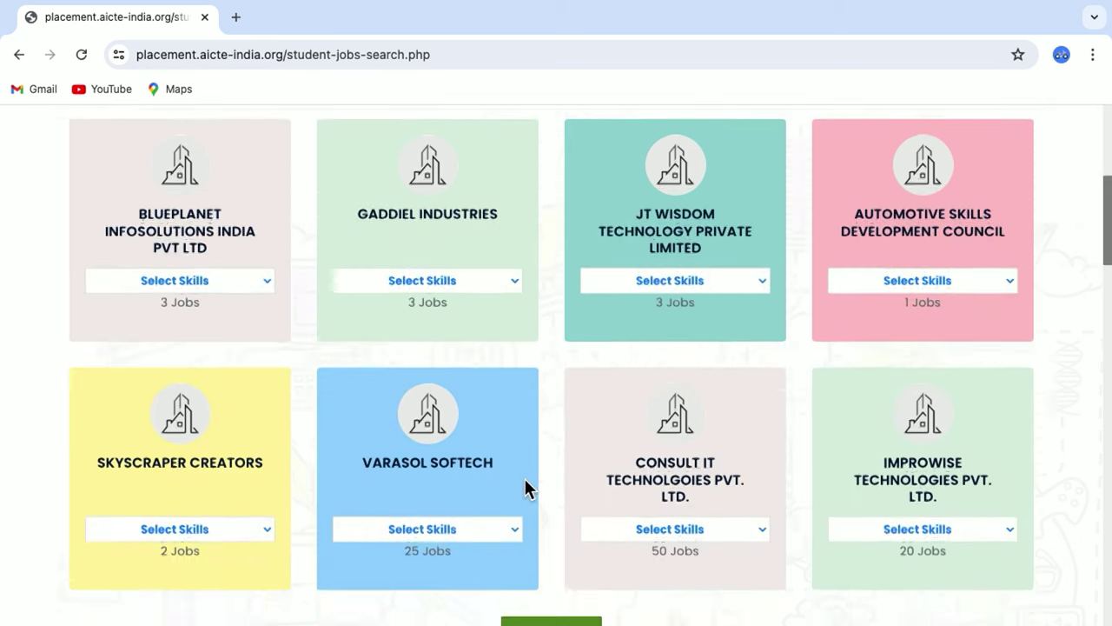
pyautogui.scroll(-3, 525, 480)
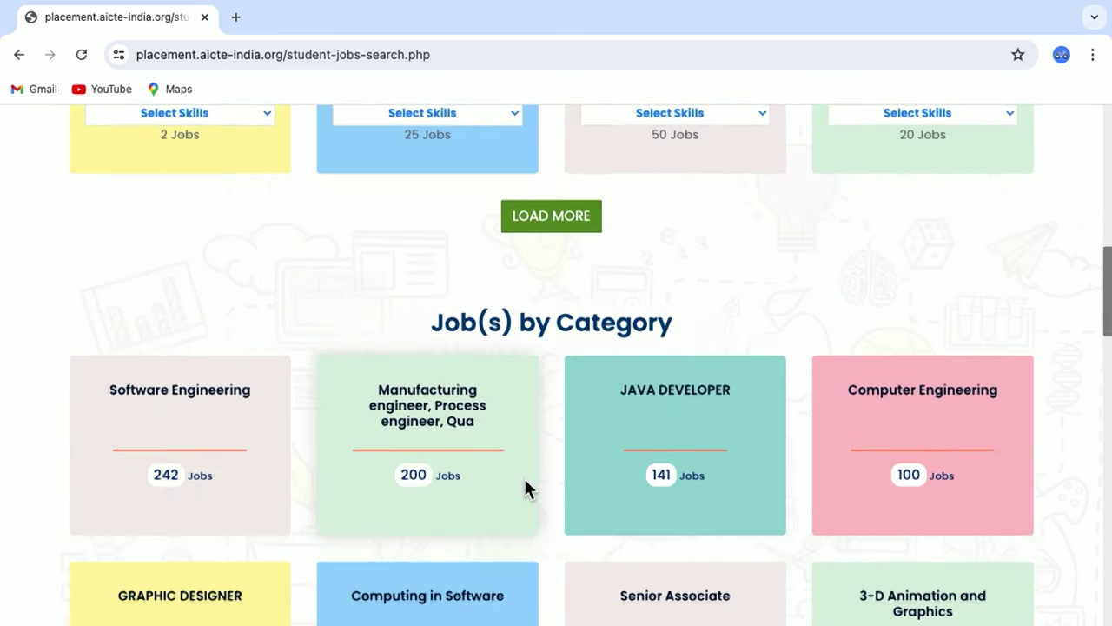
pyautogui.scroll(-1, 525, 480)
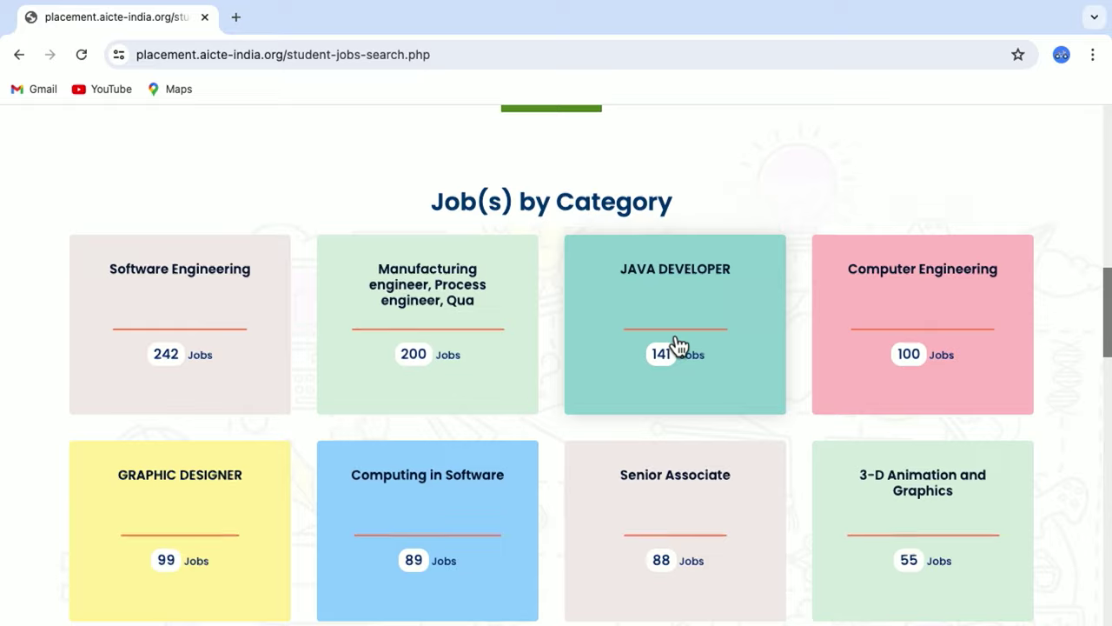
pyautogui.scroll(-7, 677, 341)
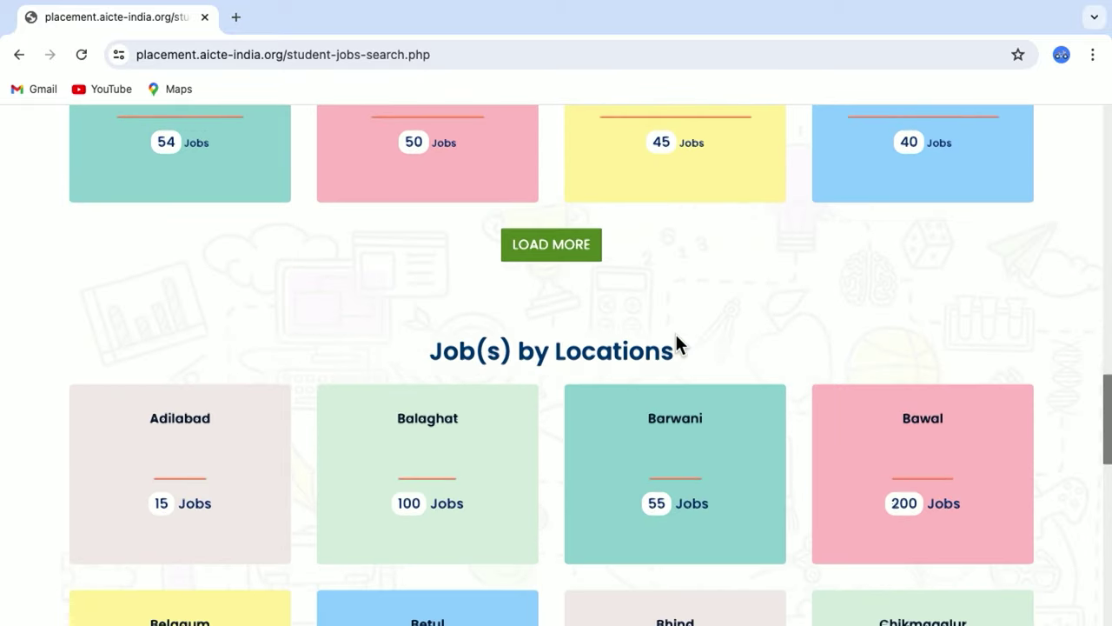
pyautogui.scroll(-2, 677, 344)
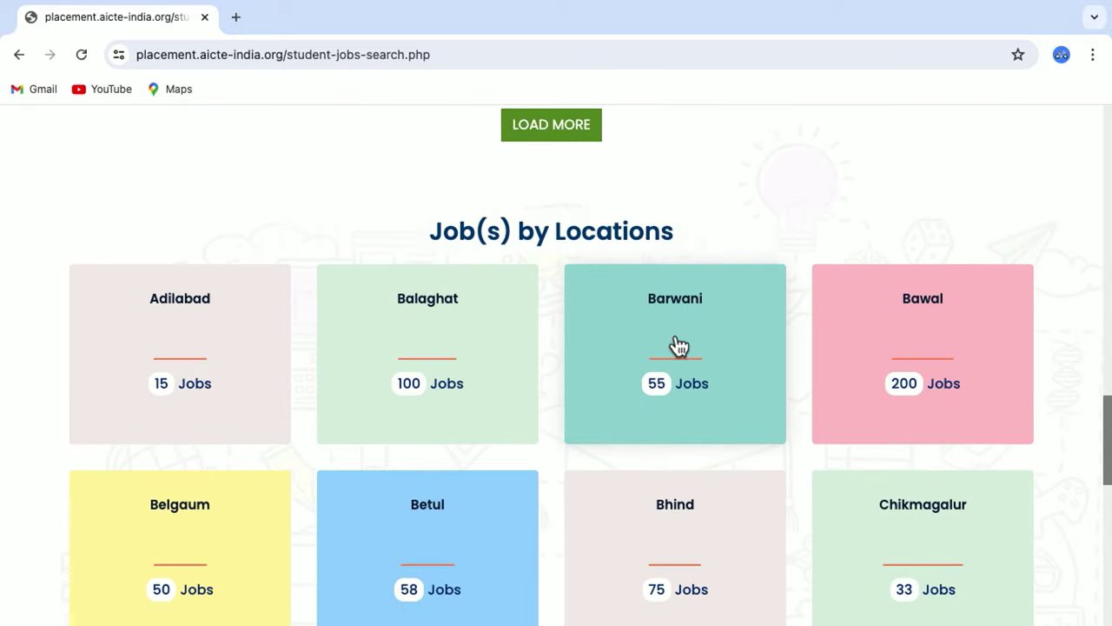
pyautogui.scroll(-5, 679, 345)
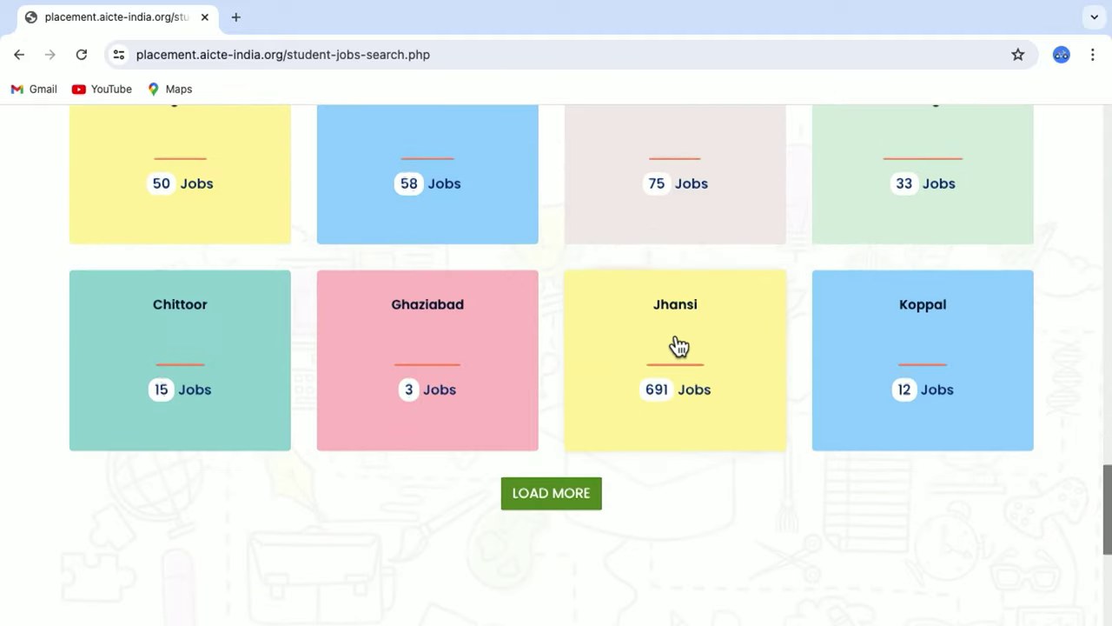
pyautogui.scroll(-2, 679, 345)
pyautogui.scroll(20, 675, 344)
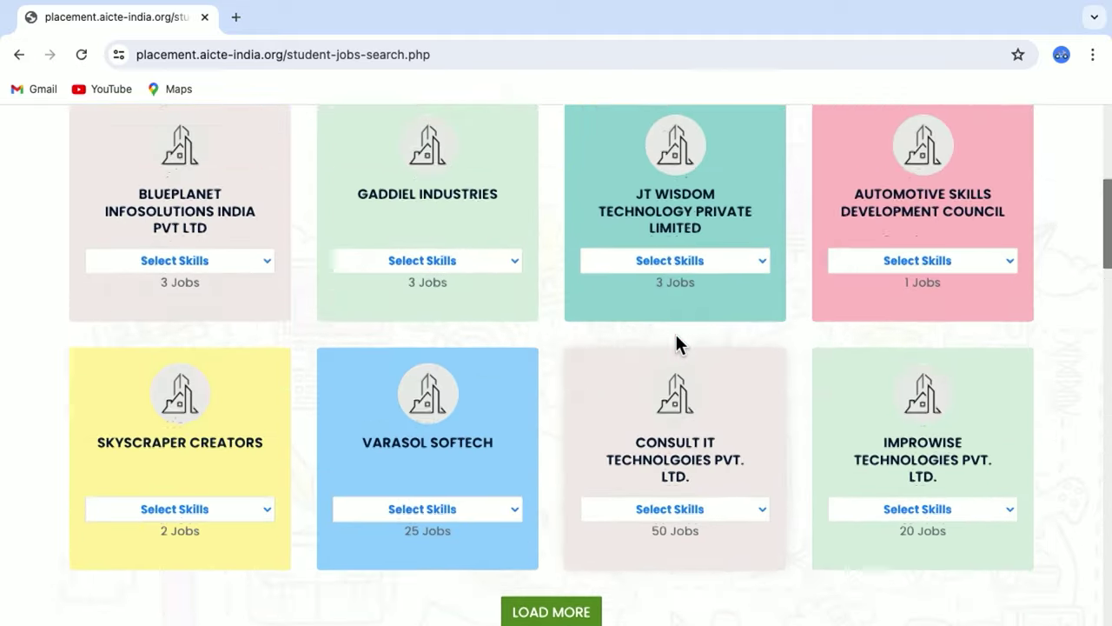
pyautogui.scroll(5, 677, 344)
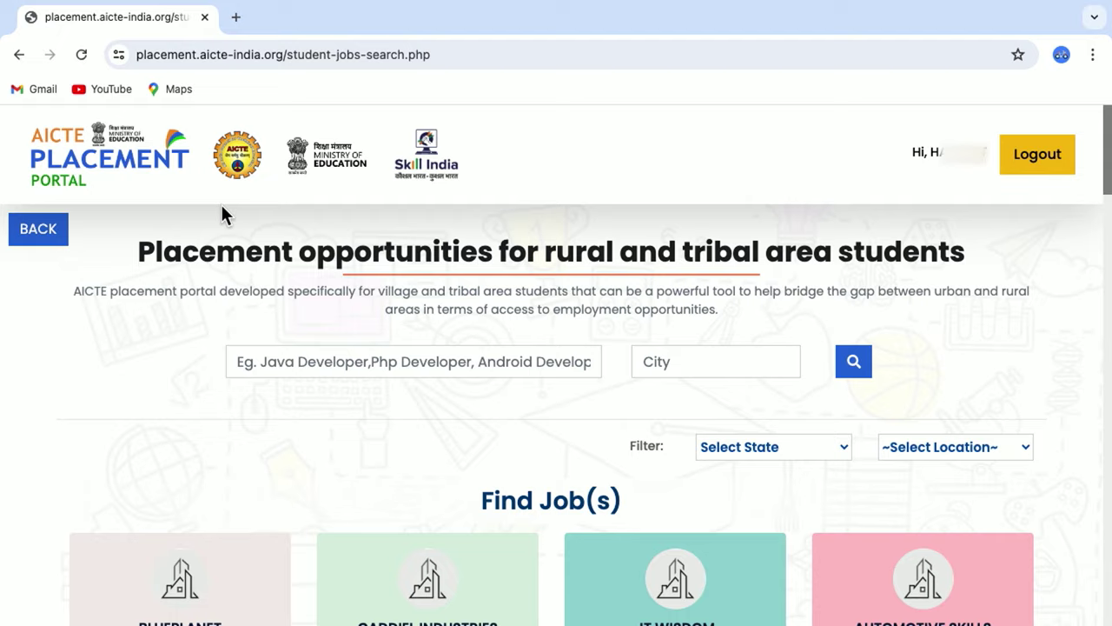
# Go back to the home page, scroll to the 2000+ onboarded companies, then back to the banner
pyautogui.click(40, 232)
pyautogui.scroll(-10, 255, 382)
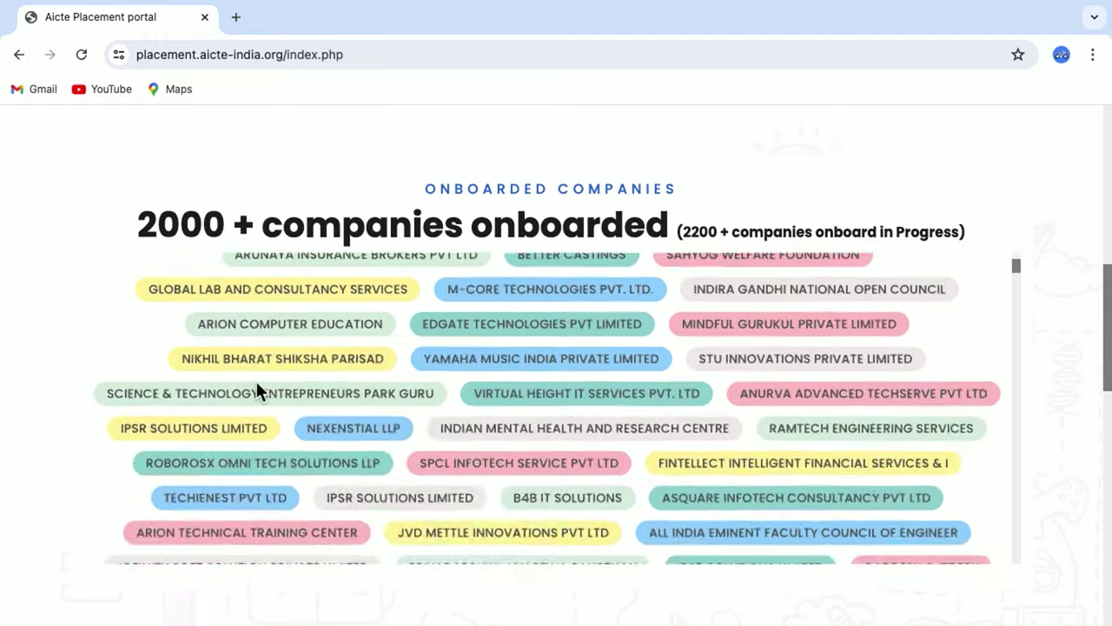
pyautogui.scroll(10, 256, 383)
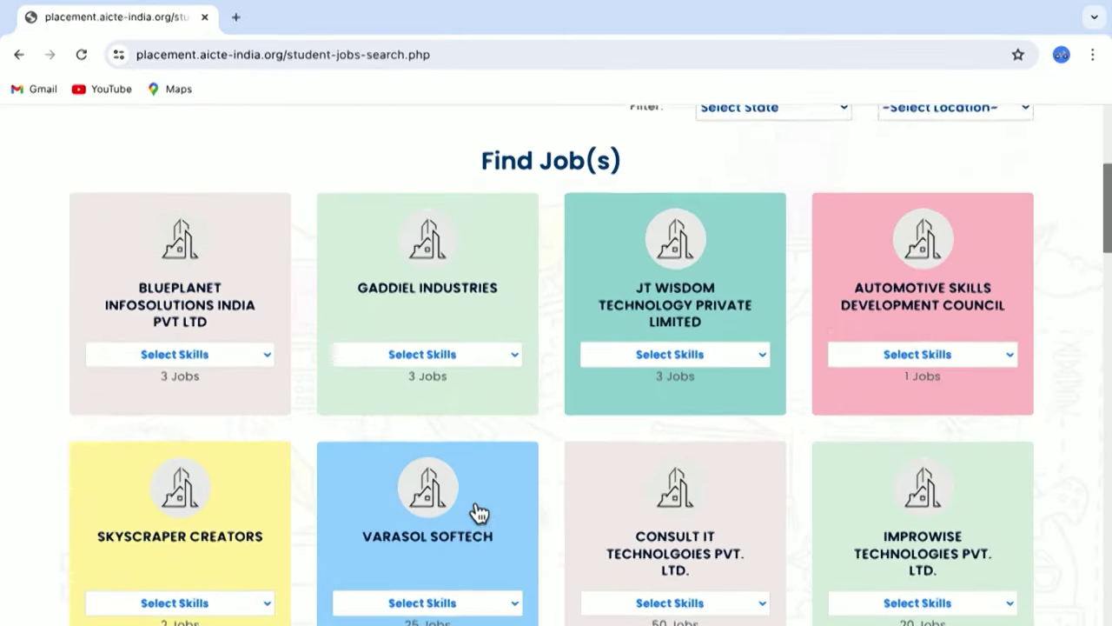
# Scroll down the Find Job(s) company cards, such as Consult IT Technolgoies with 50 jobs
pyautogui.scroll(-2, 474, 511)
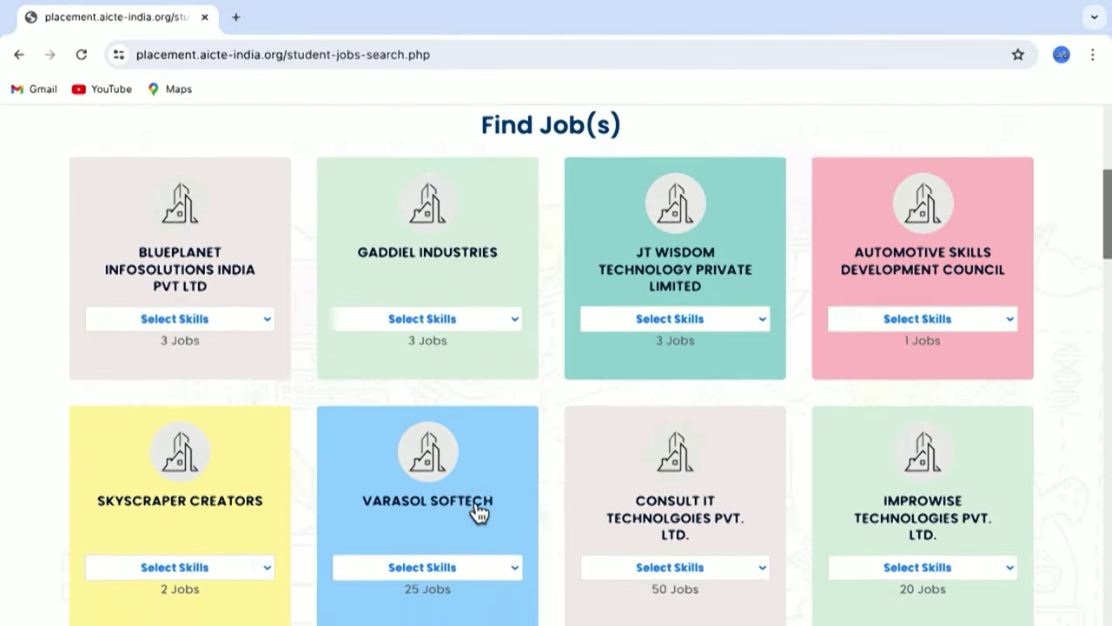
pyautogui.scroll(-2, 477, 514)
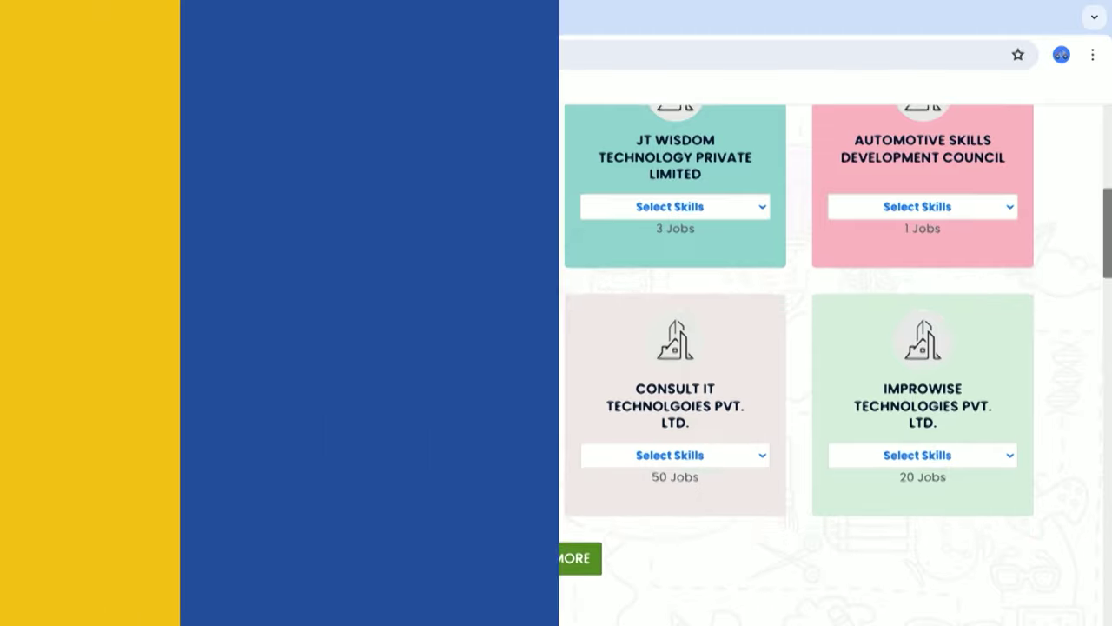